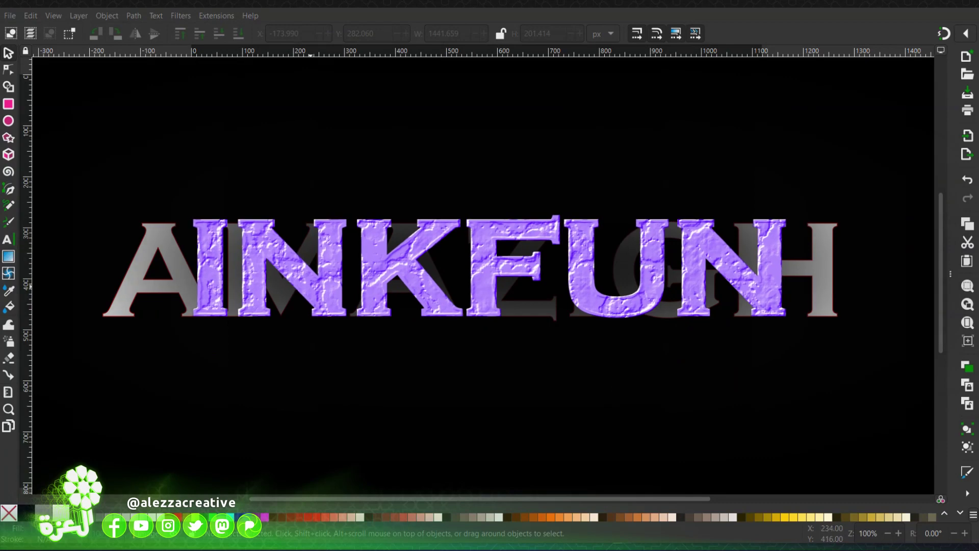
Select the AMAZIGH text, highlight its letters, and bring up the Fill and Stroke settings.
{"action": "left_click", "coordinate": [499, 289]}
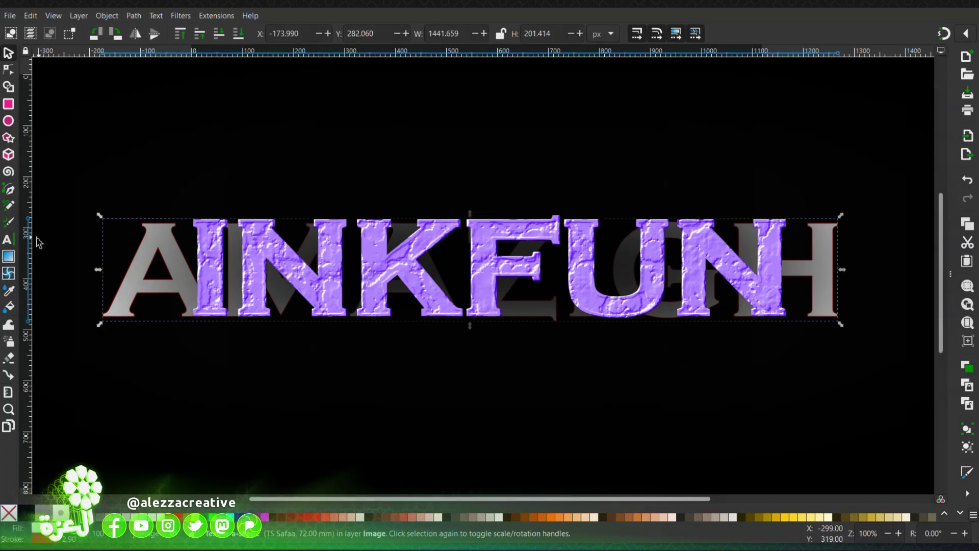
{"action": "left_click", "coordinate": [8, 239]}
{"action": "left_click_drag", "start_coordinate": [739, 272], "coordinate": [352, 271]}
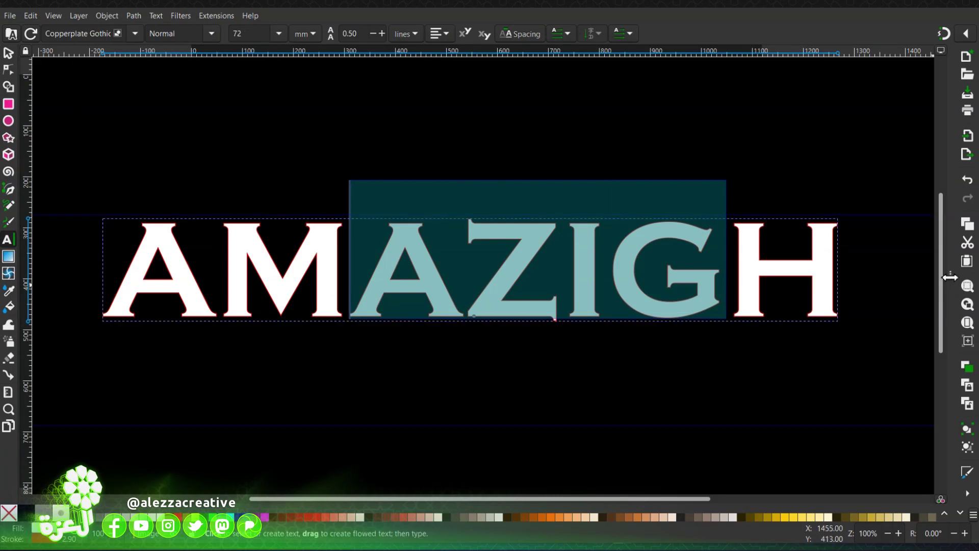
{"action": "left_click_drag", "start_coordinate": [949, 287], "coordinate": [692, 279]}
Give the AMAZIGH text a red fill with saturation 100 and lightness 48.
{"action": "left_click", "coordinate": [9, 52]}
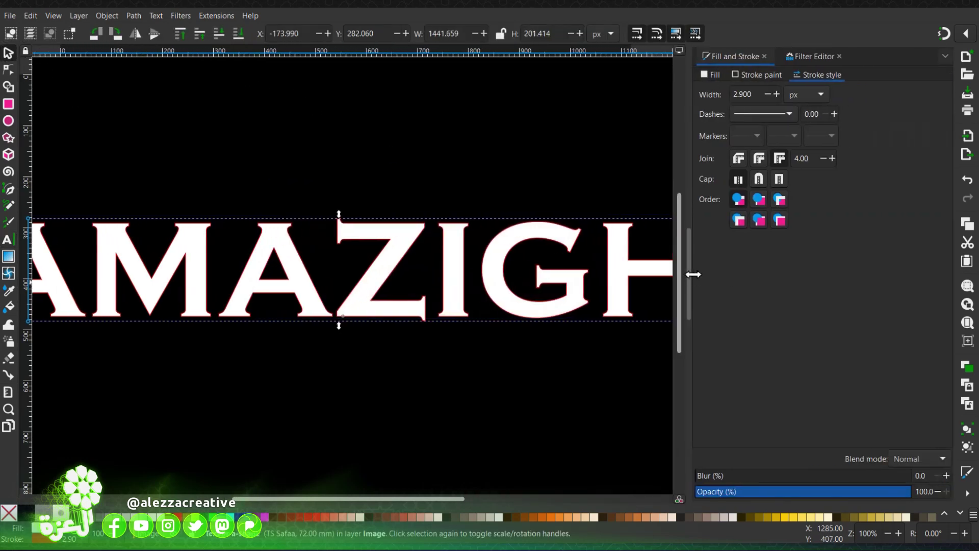
{"action": "left_click", "coordinate": [712, 75]}
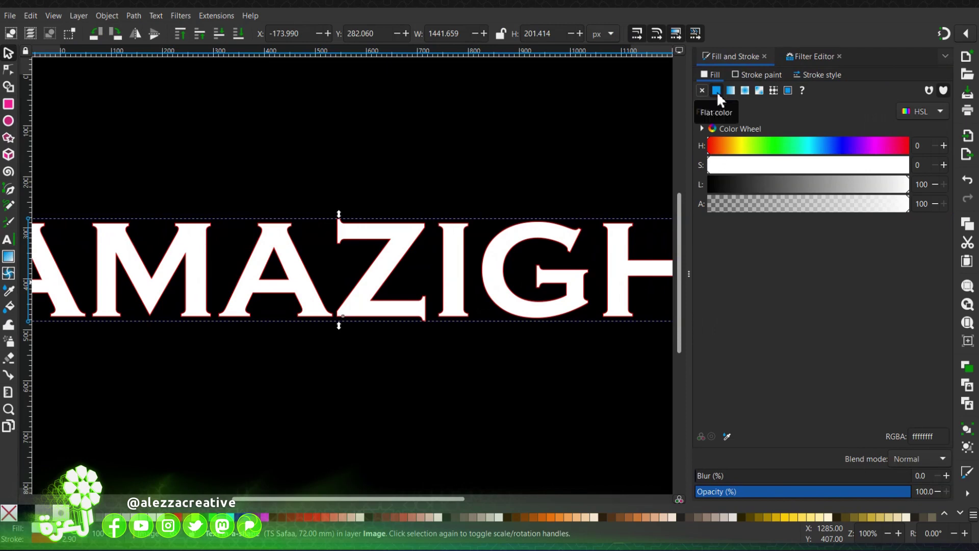
{"action": "left_click", "coordinate": [920, 165]}
{"action": "type", "text": "100"}
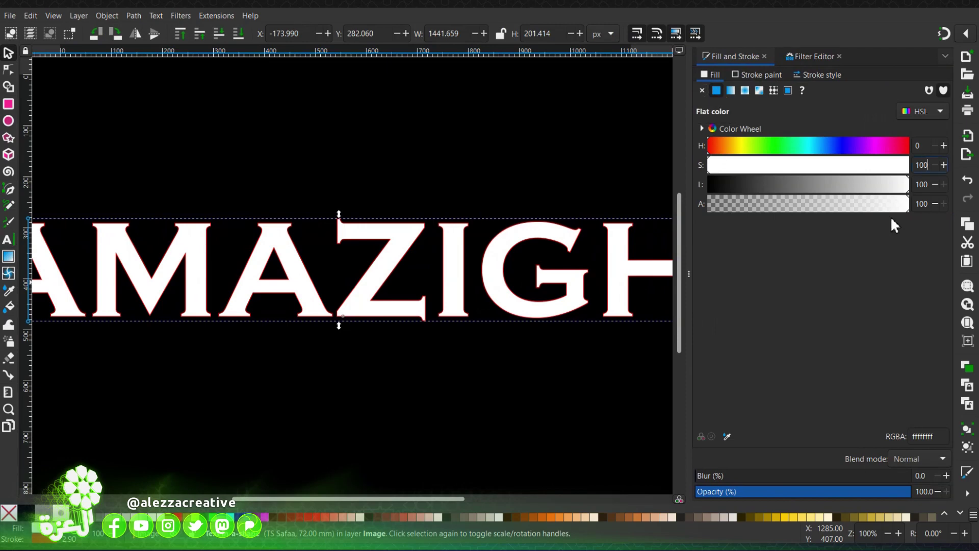
{"action": "key", "text": "Tab"}
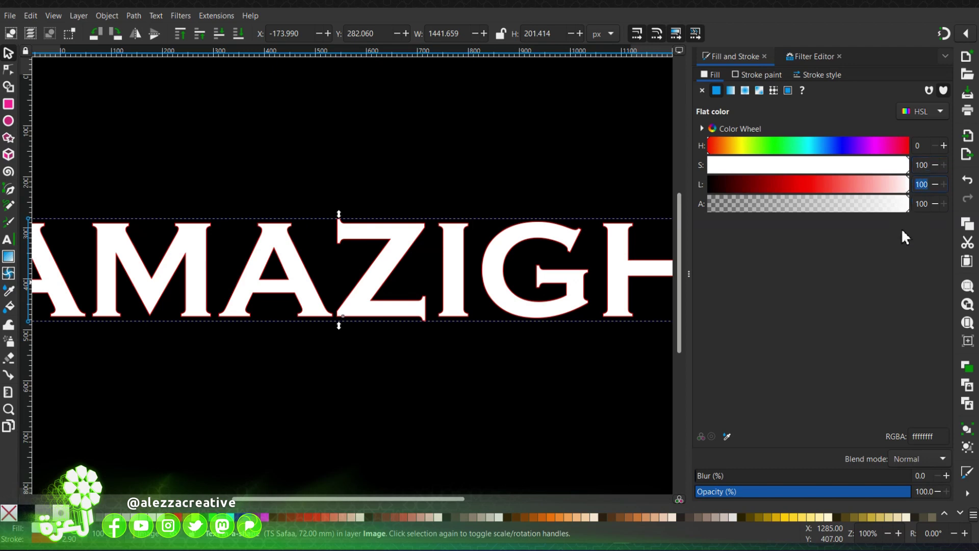
{"action": "type", "text": "48"}
{"action": "key", "text": "Return"}
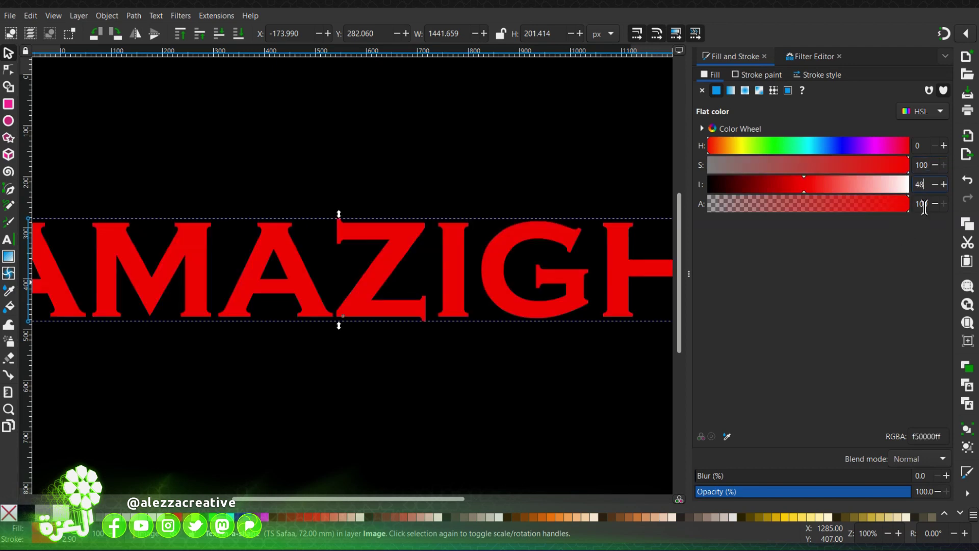
{"action": "key", "text": "Tab"}
Make the text's stroke white with saturation 0 and lightness 100.
{"action": "left_click", "coordinate": [749, 75]}
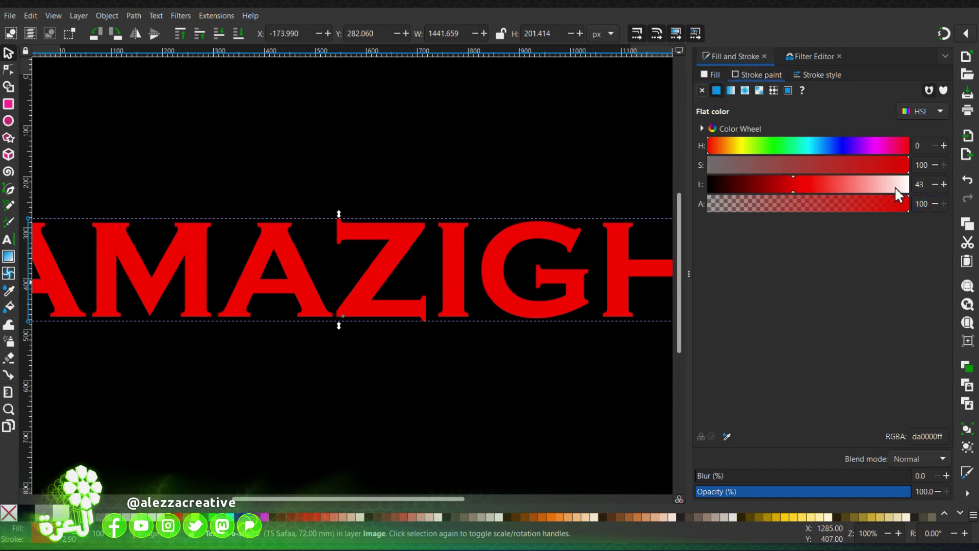
{"action": "left_click", "coordinate": [918, 146]}
{"action": "key", "text": "Tab"}
{"action": "type", "text": "0"}
{"action": "key", "text": "Tab"}
{"action": "type", "text": "100"}
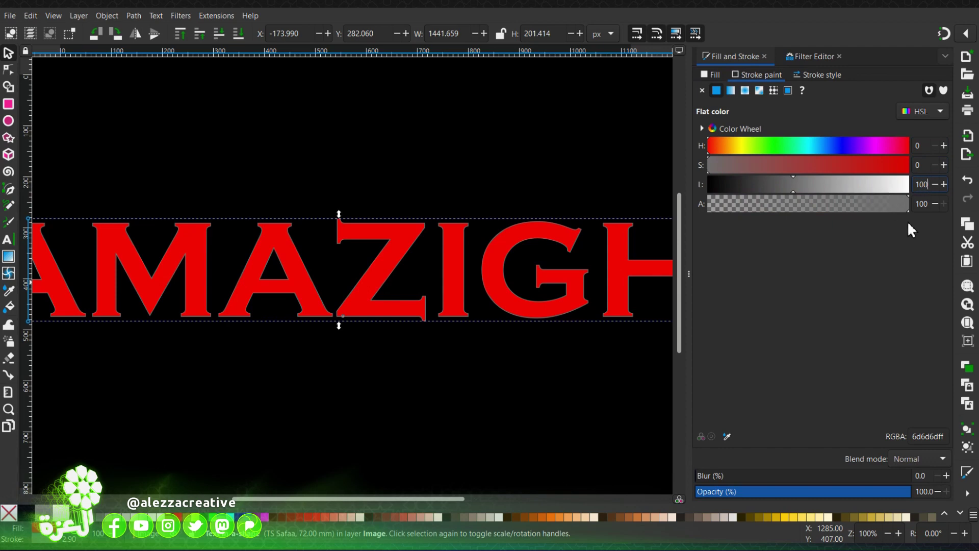
{"action": "key", "text": "Tab"}
Paste 11.600 as the stroke width.
{"action": "left_click", "coordinate": [813, 76]}
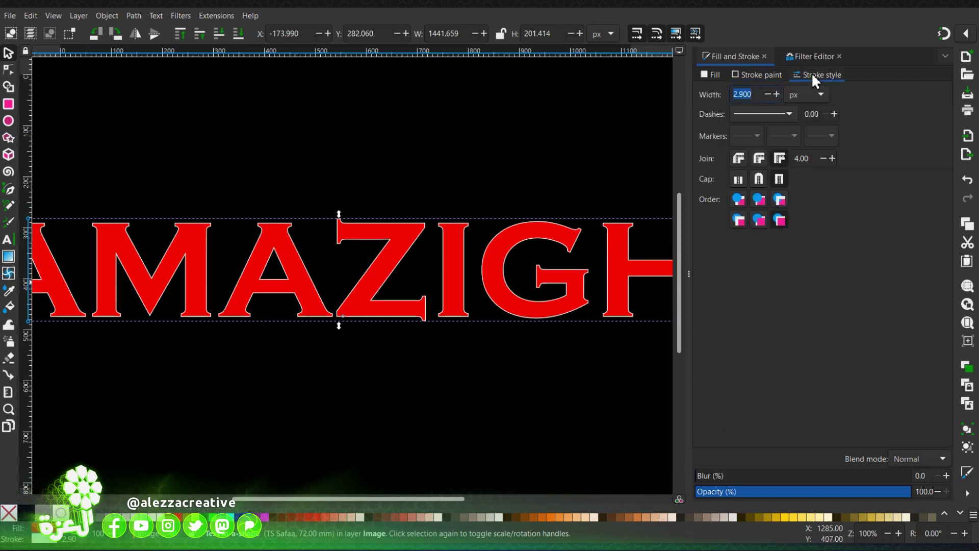
{"action": "right_click", "coordinate": [739, 93]}
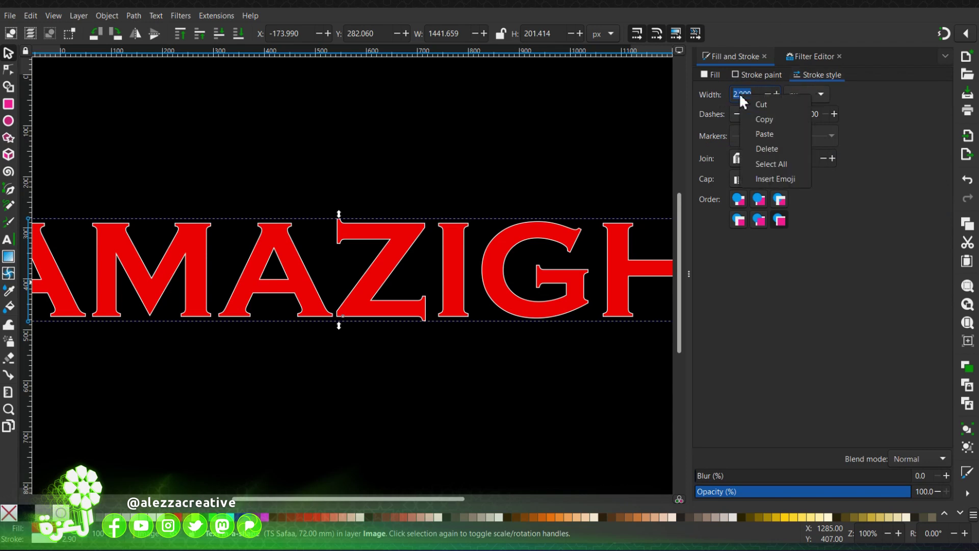
{"action": "left_click", "coordinate": [772, 132]}
{"action": "key", "text": "Return"}
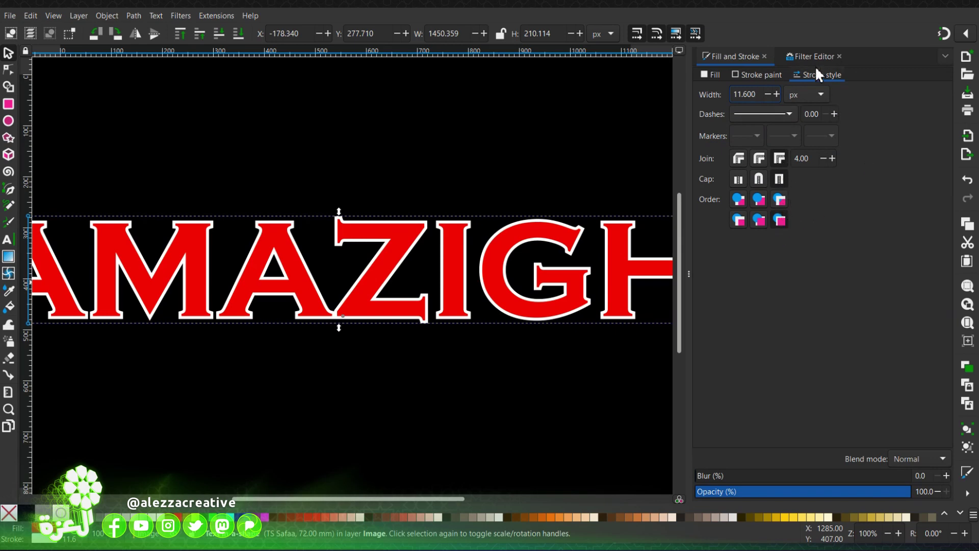
Create a new empty filter in the Filter Editor.
{"action": "left_click", "coordinate": [799, 62]}
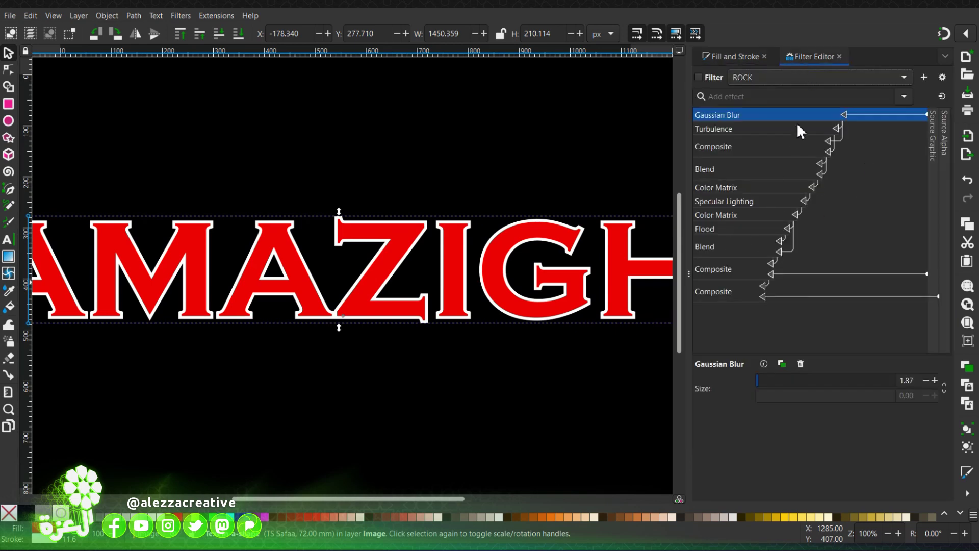
{"action": "left_click", "coordinate": [923, 78]}
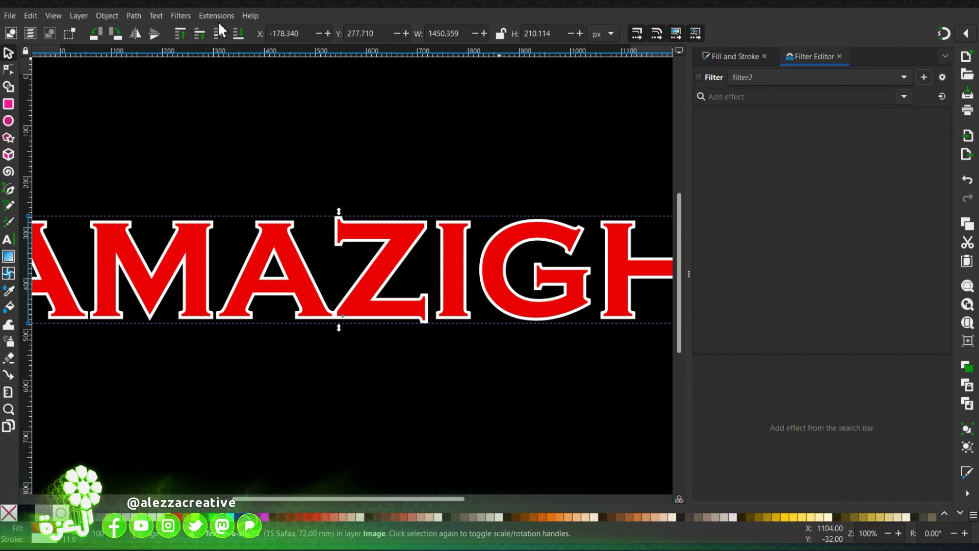
{"action": "left_click", "coordinate": [180, 16]}
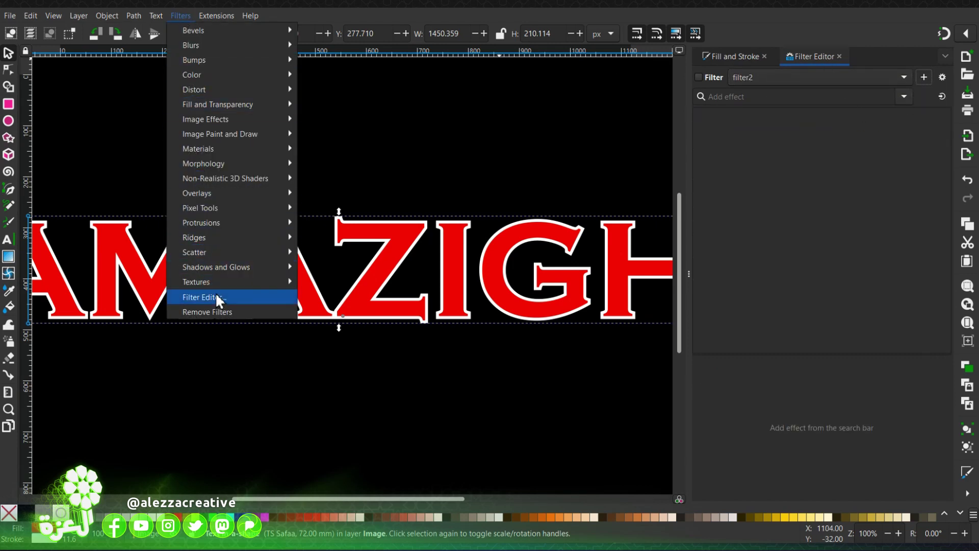
{"action": "left_click", "coordinate": [813, 59]}
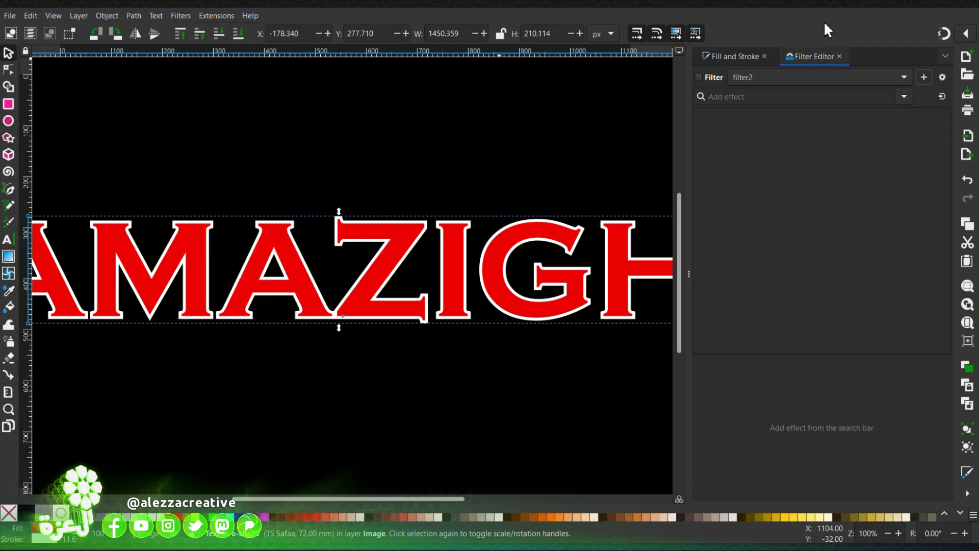
Apply the new filter2 to the text and rename it 'rocky'.
{"action": "left_click", "coordinate": [776, 78]}
{"action": "left_click", "coordinate": [794, 116]}
{"action": "left_click", "coordinate": [781, 82]}
{"action": "left_click", "coordinate": [761, 117]}
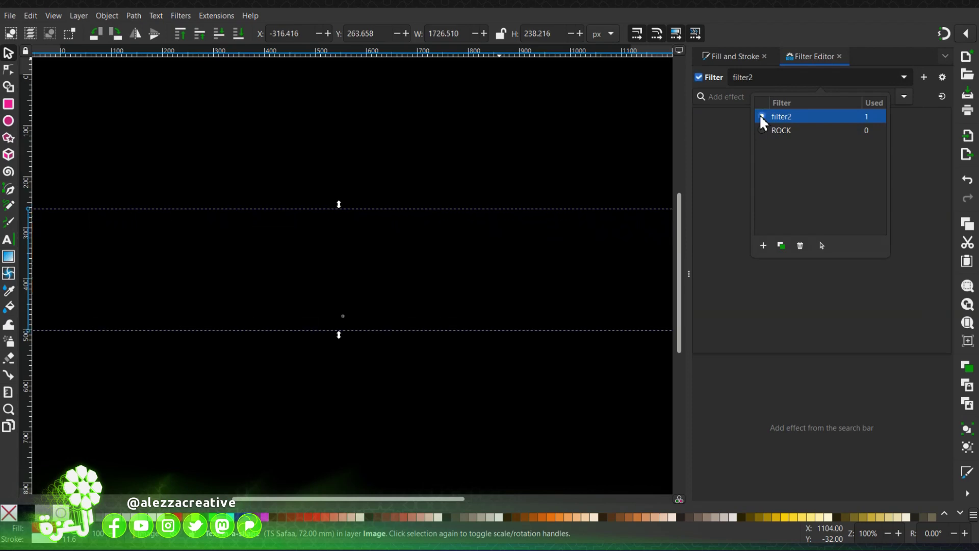
{"action": "left_click", "coordinate": [799, 116]}
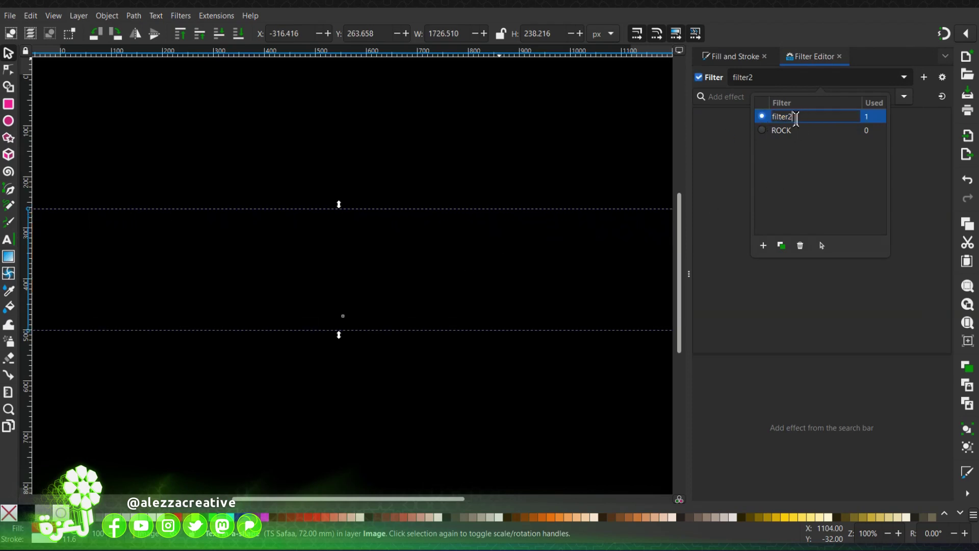
{"action": "type", "text": "rocky"}
{"action": "key", "text": "Return"}
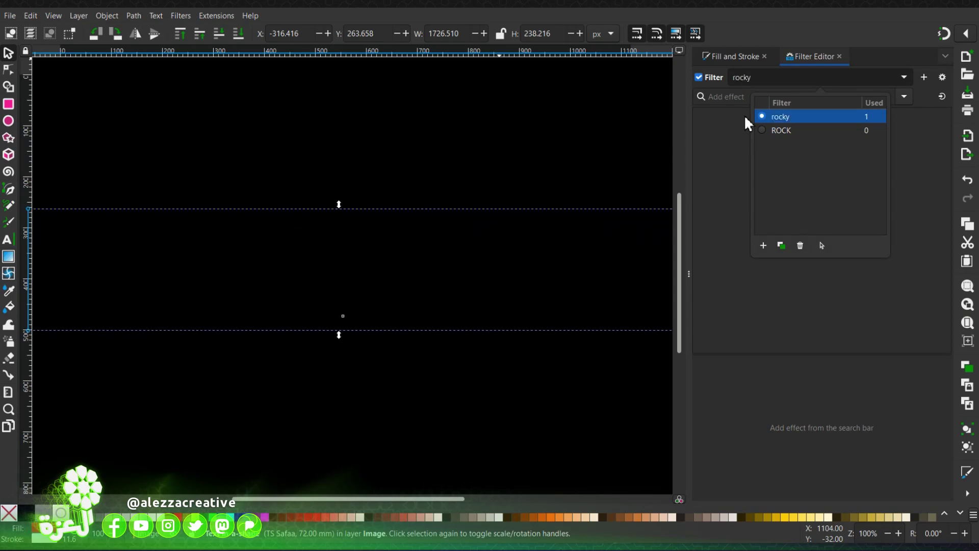
{"action": "left_click", "coordinate": [748, 34]}
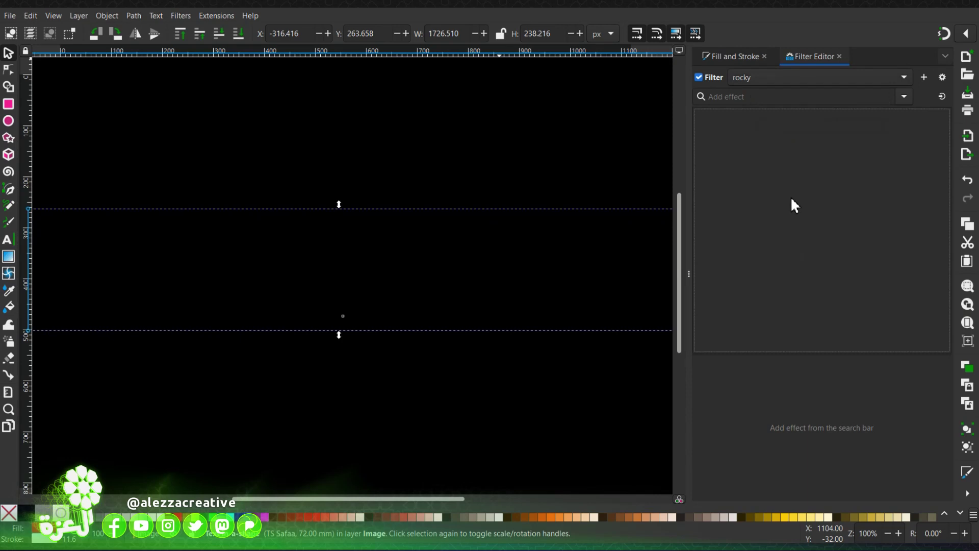
Add a Gaussian Blur with unlinked sizes: 1.87 horizontal and 0 vertical.
{"action": "left_click", "coordinate": [765, 103]}
{"action": "type", "text": "g"}
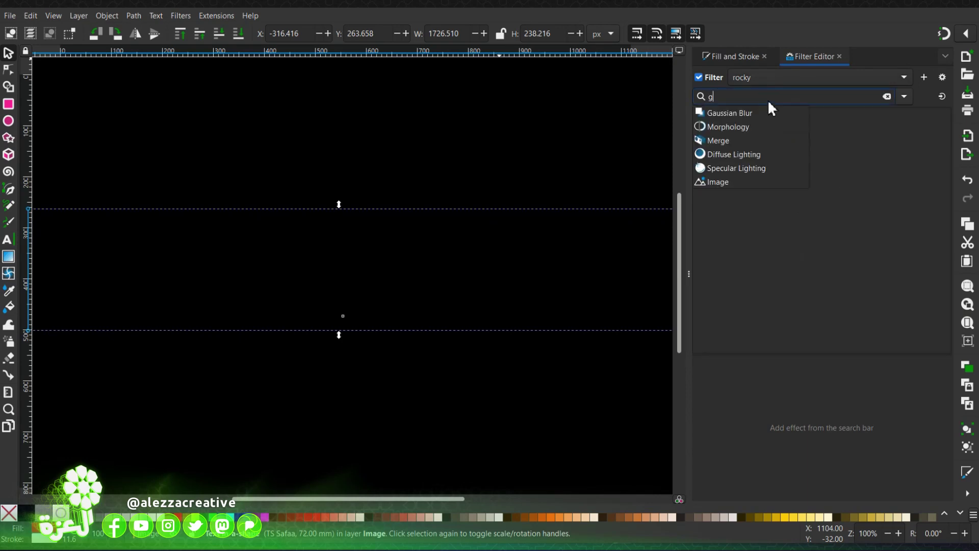
{"action": "left_click", "coordinate": [756, 111]}
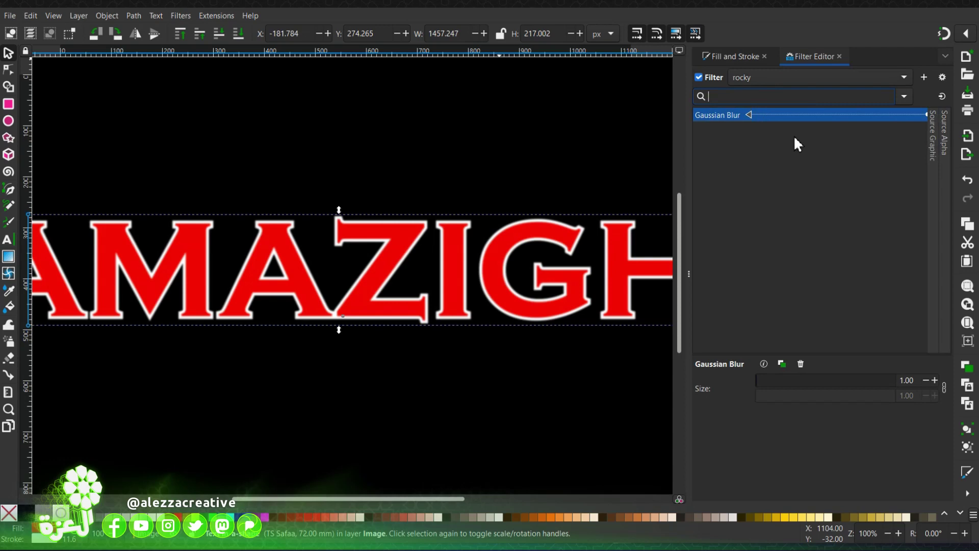
{"action": "left_click", "coordinate": [944, 387]}
{"action": "left_click", "coordinate": [913, 396]}
{"action": "type", "text": "0"}
{"action": "key", "text": "Return"}
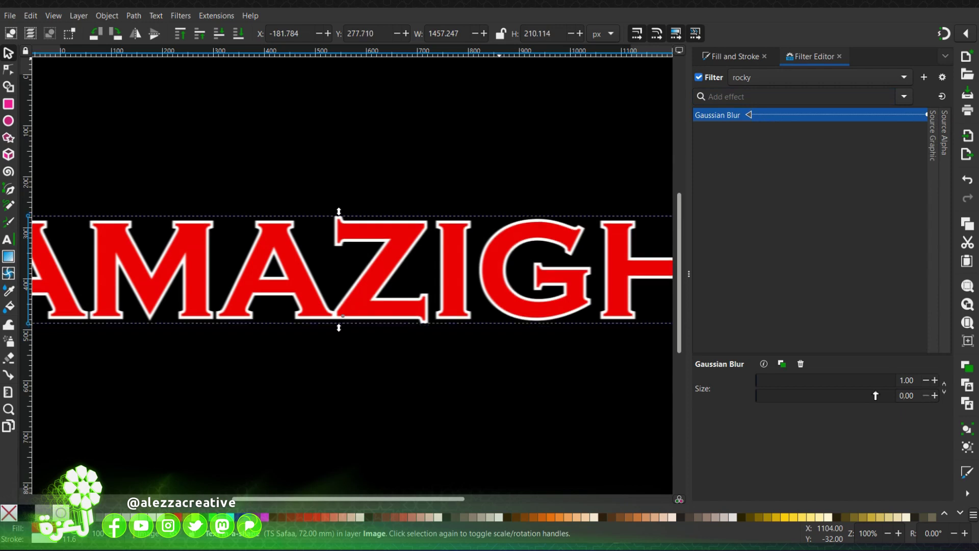
{"action": "left_click", "coordinate": [916, 381]}
{"action": "type", "text": "1.87"}
{"action": "key", "text": "Return"}
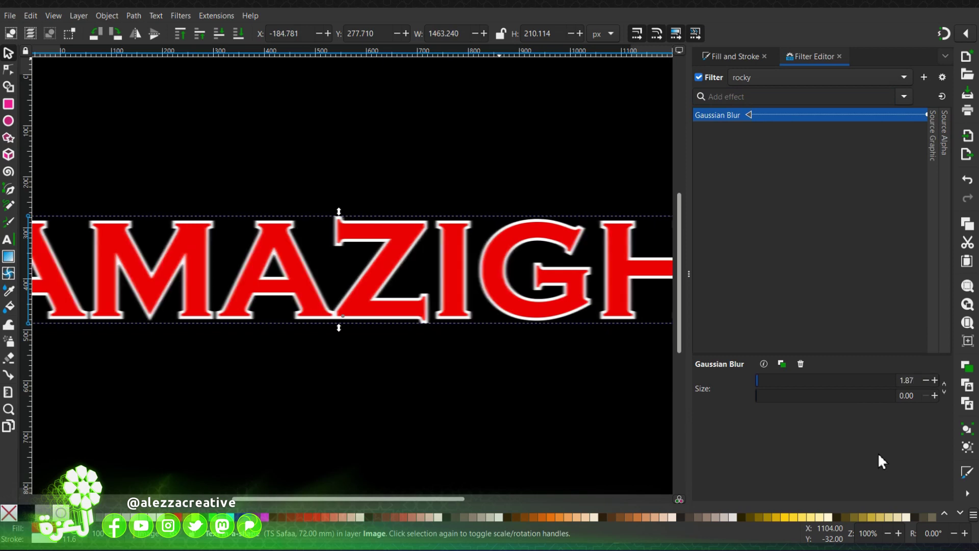
Add a Turbulence effect to the rocky filter, keeping the Turbulence noise type.
{"action": "left_click", "coordinate": [868, 97]}
{"action": "type", "text": "tur"}
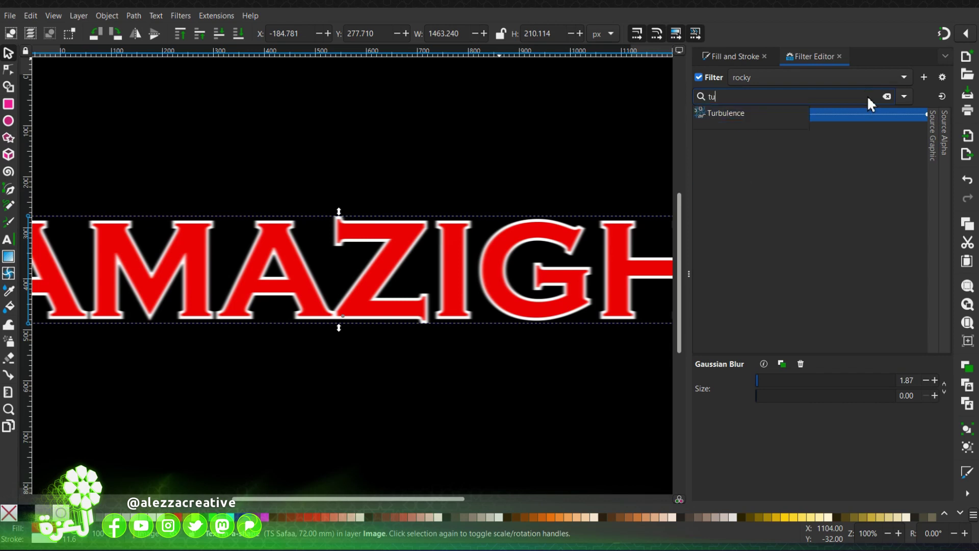
{"action": "left_click", "coordinate": [772, 113]}
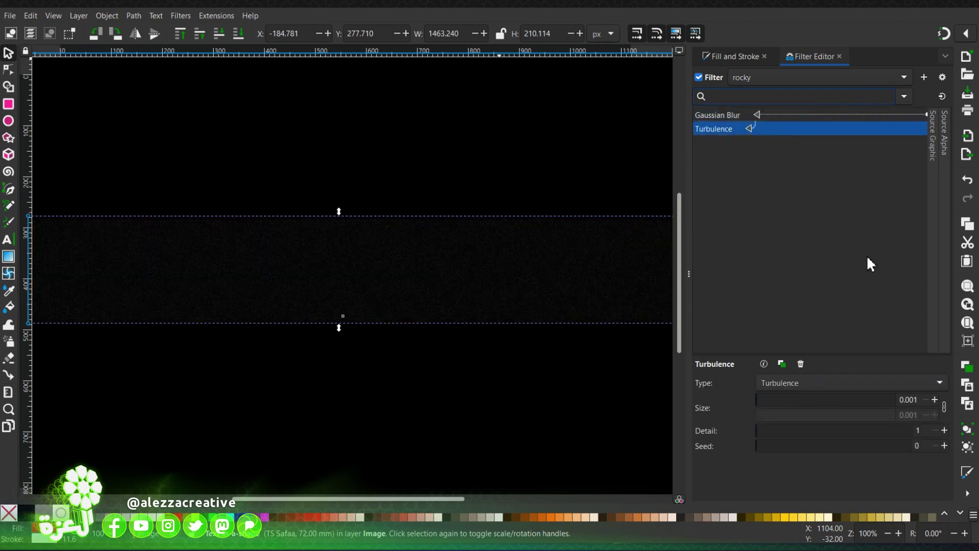
{"action": "left_click", "coordinate": [909, 382]}
{"action": "left_click", "coordinate": [804, 388]}
Set the turbulence size to 0.020, detail to 10 and seed to 360.
{"action": "double_click", "coordinate": [913, 401]}
{"action": "type", "text": "0.020"}
{"action": "key", "text": "Return"}
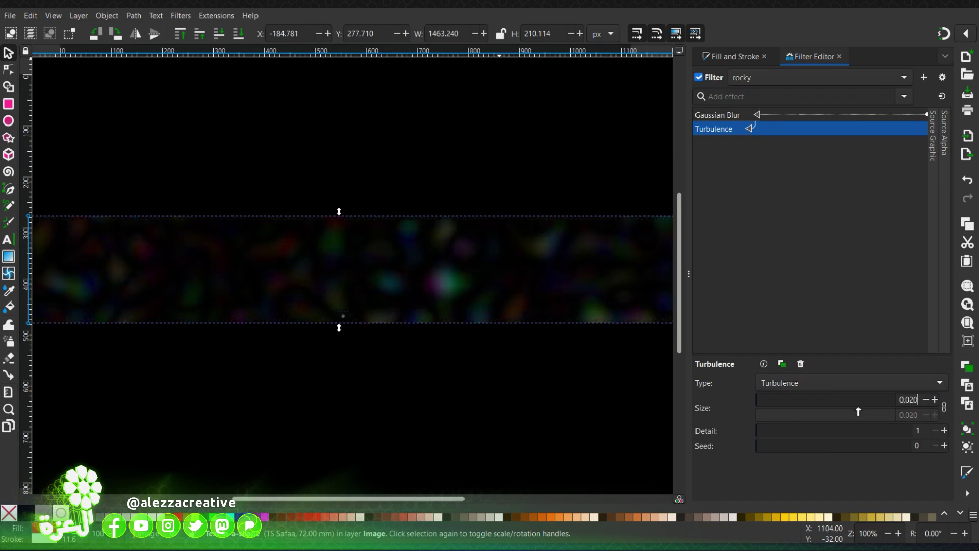
{"action": "key", "text": "Tab"}
{"action": "type", "text": "10"}
{"action": "key", "text": "Return"}
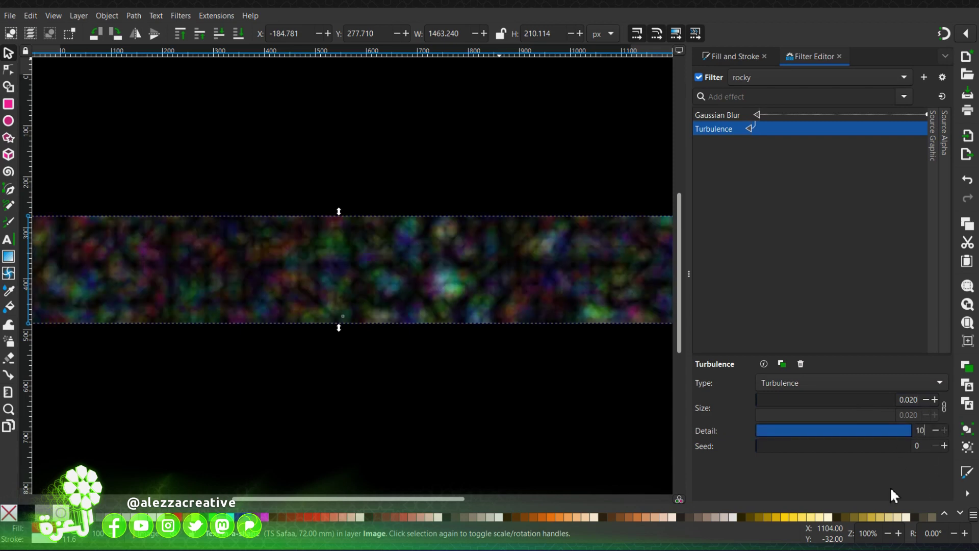
{"action": "left_click", "coordinate": [917, 444]}
{"action": "type", "text": "360"}
{"action": "key", "text": "Return"}
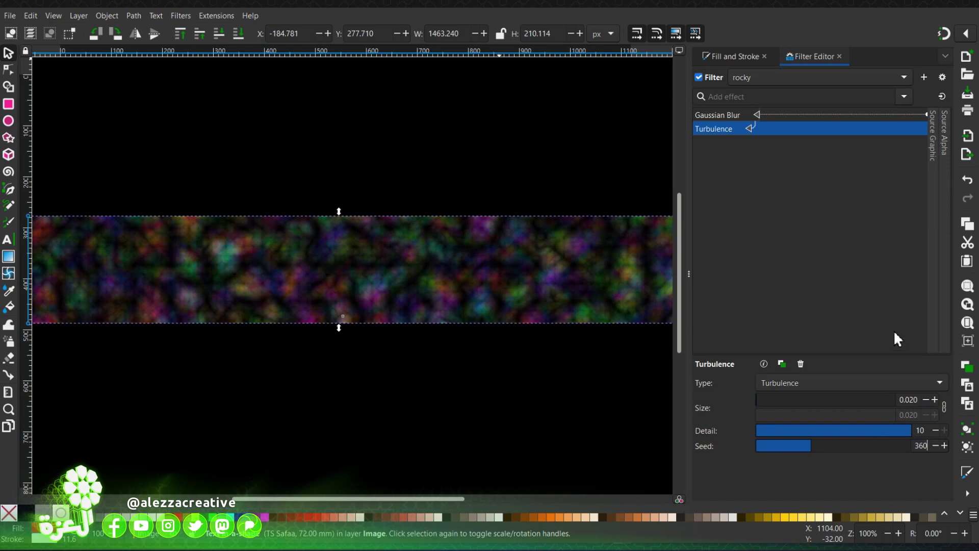
Add a Composite effect fed from the Gaussian Blur result.
{"action": "left_click", "coordinate": [813, 82]}
{"action": "left_click", "coordinate": [812, 80]}
{"action": "left_click", "coordinate": [739, 98]}
{"action": "type", "text": "co"}
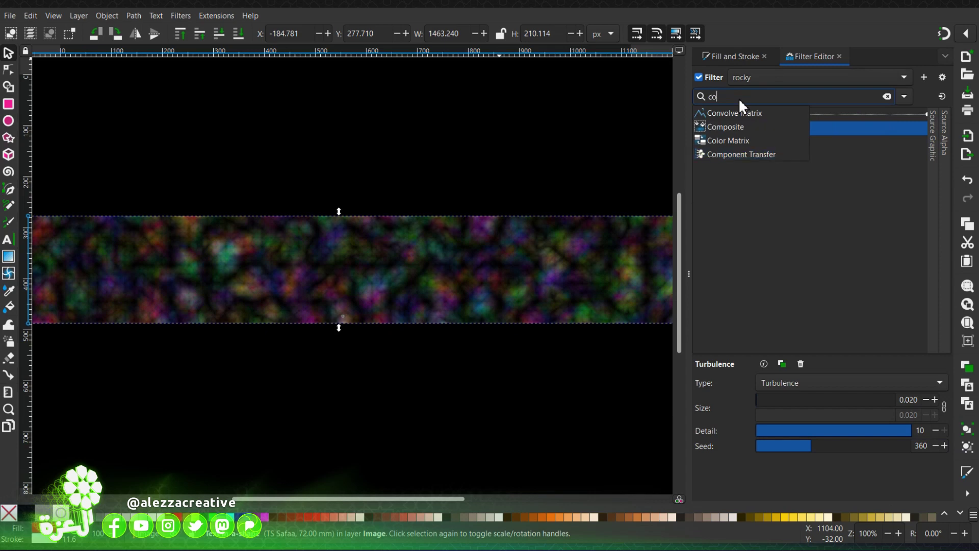
{"action": "left_click", "coordinate": [730, 125]}
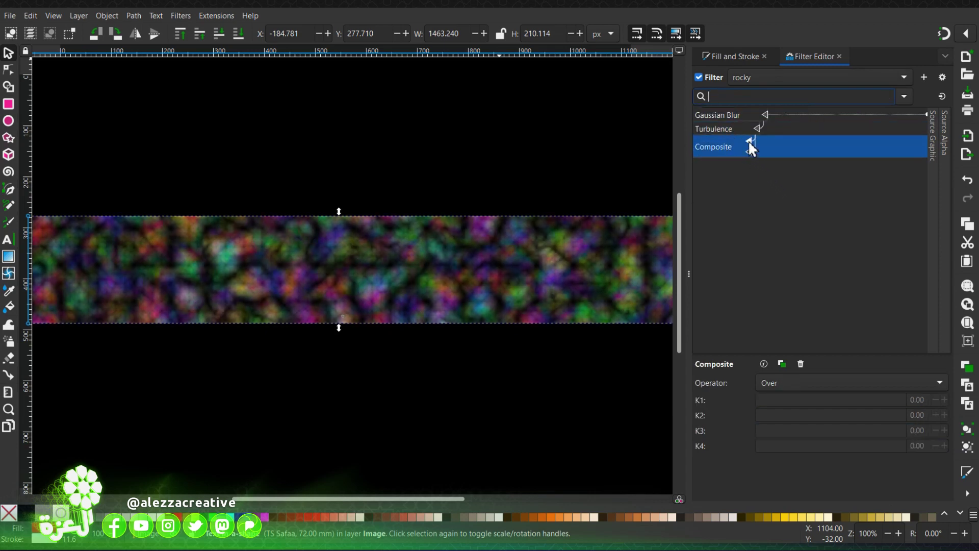
{"action": "left_click_drag", "start_coordinate": [770, 141], "coordinate": [766, 115]}
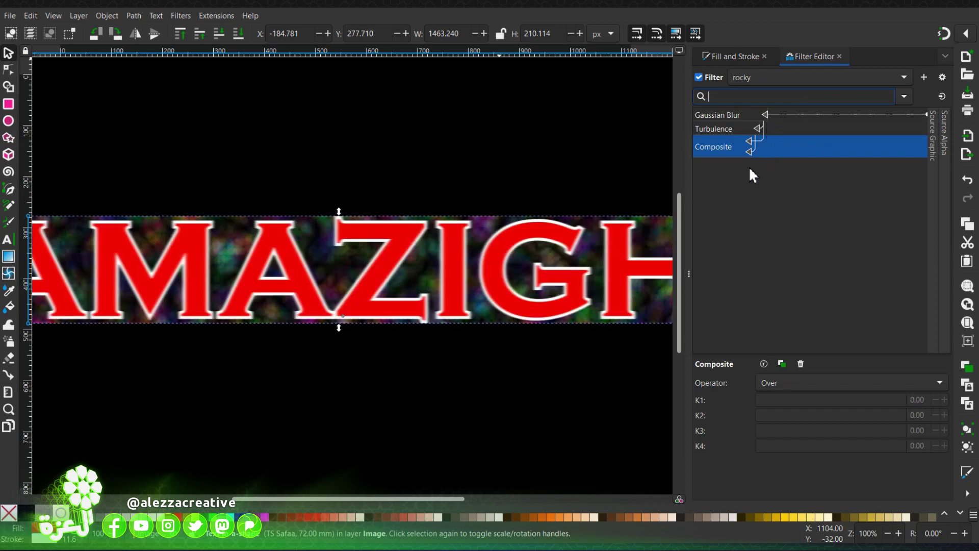
Set the Composite operator to Arithmetic with K1 1.76, K2 0.68 and K3 3.
{"action": "left_click", "coordinate": [851, 383]}
{"action": "left_click", "coordinate": [809, 483]}
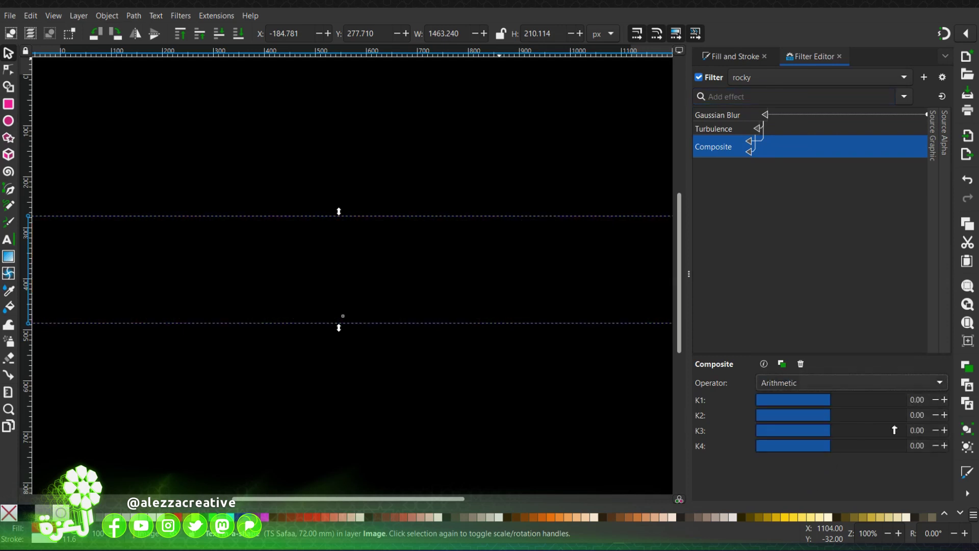
{"action": "left_click", "coordinate": [924, 400]}
{"action": "type", "text": "1.76"}
{"action": "key", "text": "Return"}
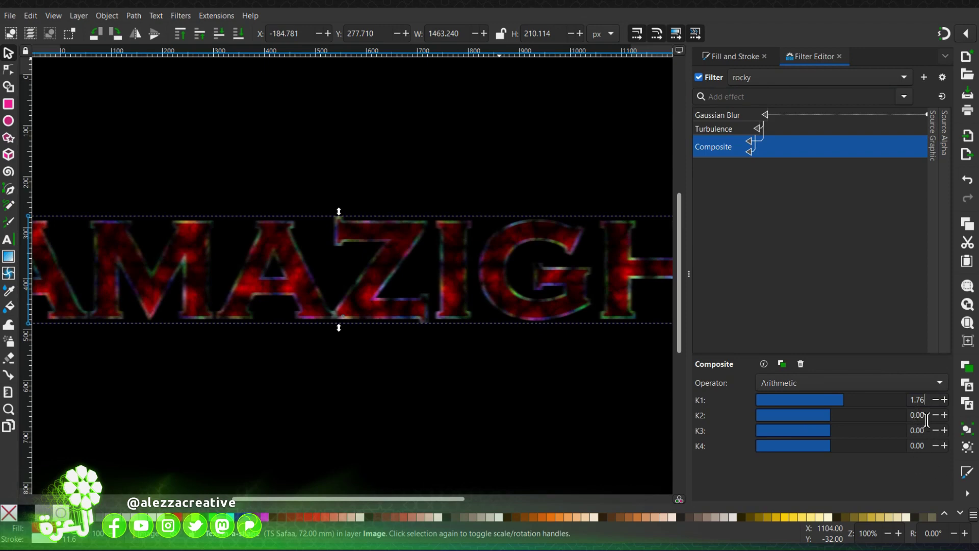
{"action": "left_click_drag", "start_coordinate": [924, 416], "coordinate": [918, 421]}
{"action": "type", "text": "68"}
{"action": "key", "text": "Return"}
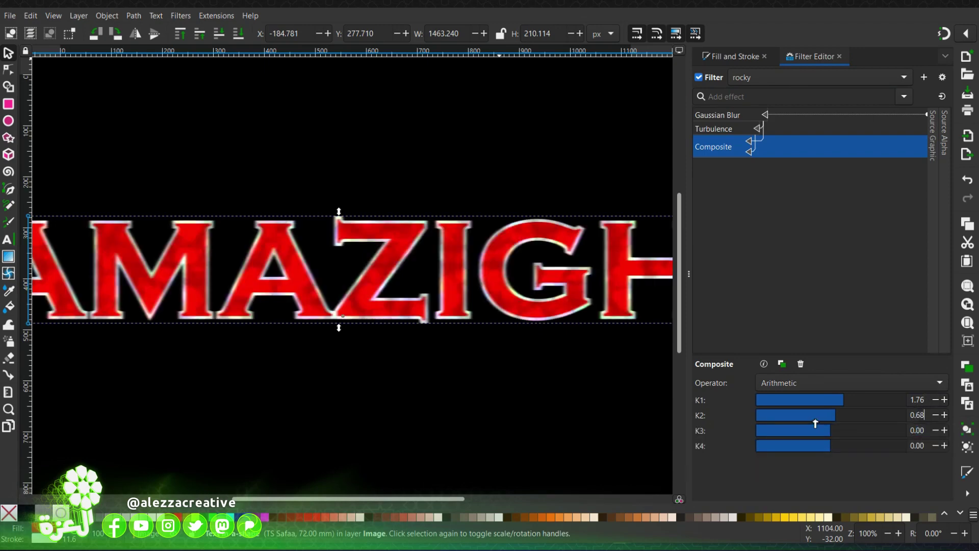
{"action": "double_click", "coordinate": [911, 430]}
{"action": "type", "text": "3"}
{"action": "key", "text": "Return"}
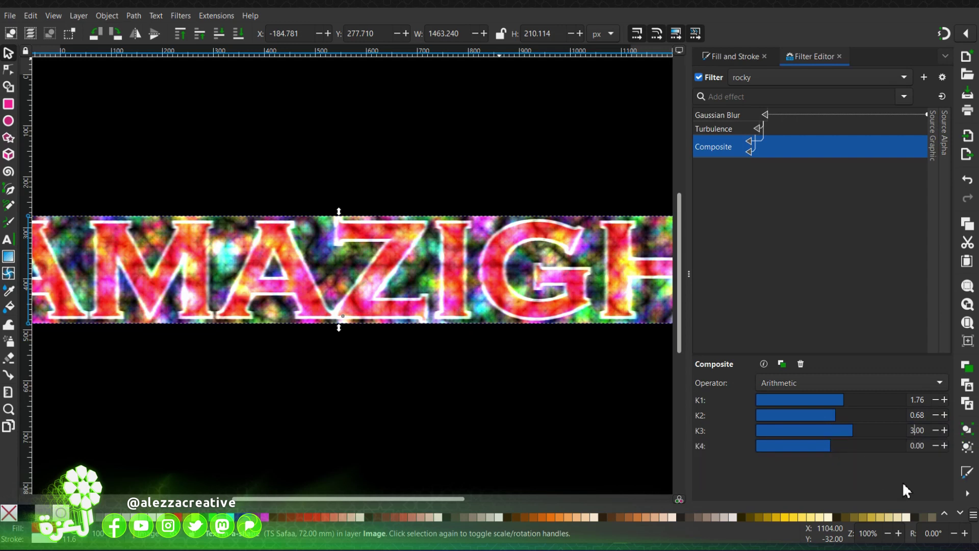
{"action": "left_click_drag", "start_coordinate": [924, 445], "coordinate": [900, 455]}
Add a Blend effect with its mode set to Multiply.
{"action": "left_click", "coordinate": [812, 97]}
{"action": "type", "text": "bl"}
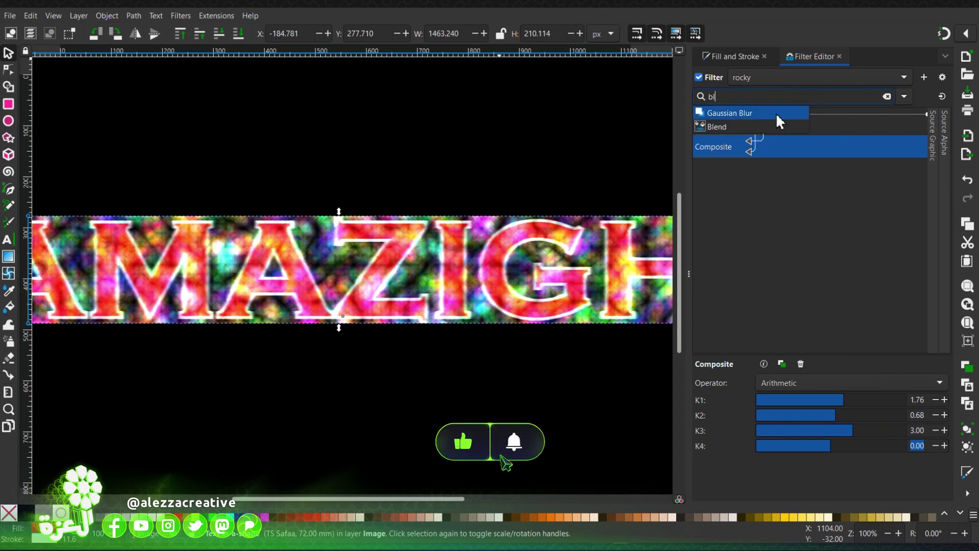
{"action": "left_click", "coordinate": [768, 125]}
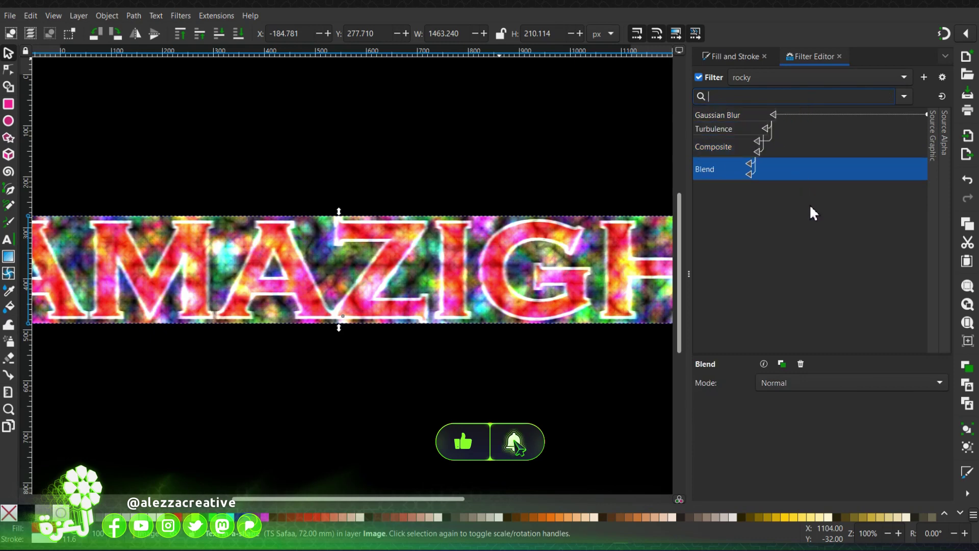
{"action": "left_click", "coordinate": [861, 383]}
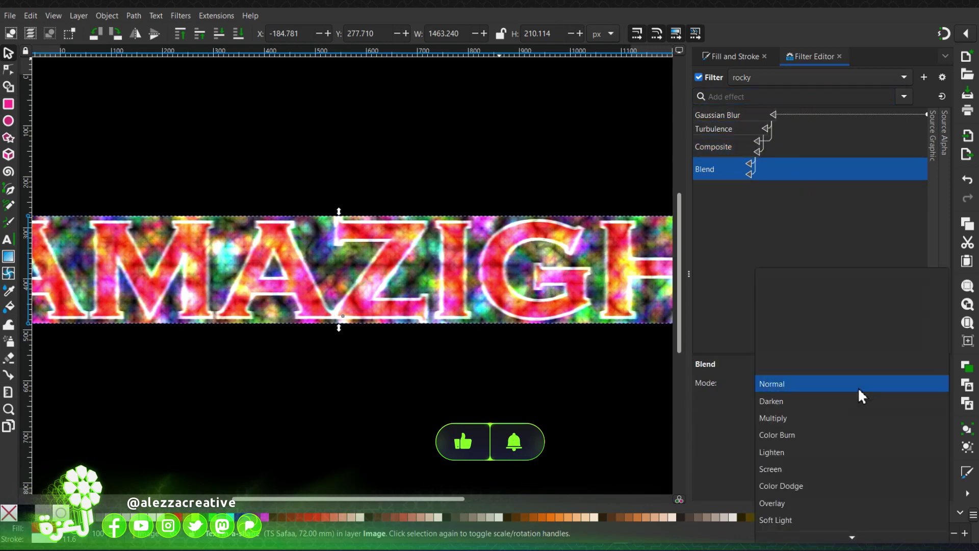
{"action": "left_click", "coordinate": [802, 419]}
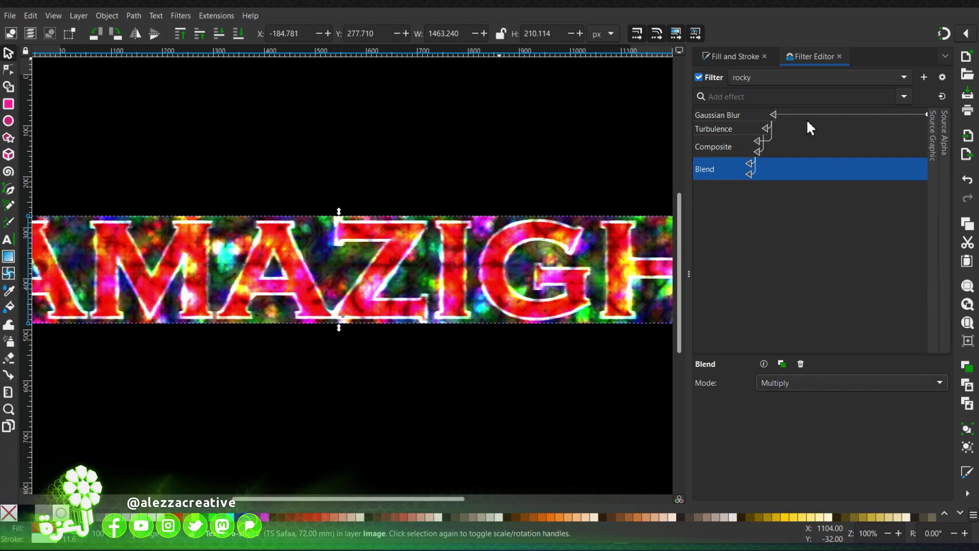
{"action": "left_click", "coordinate": [793, 96]}
{"action": "type", "text": "col"}
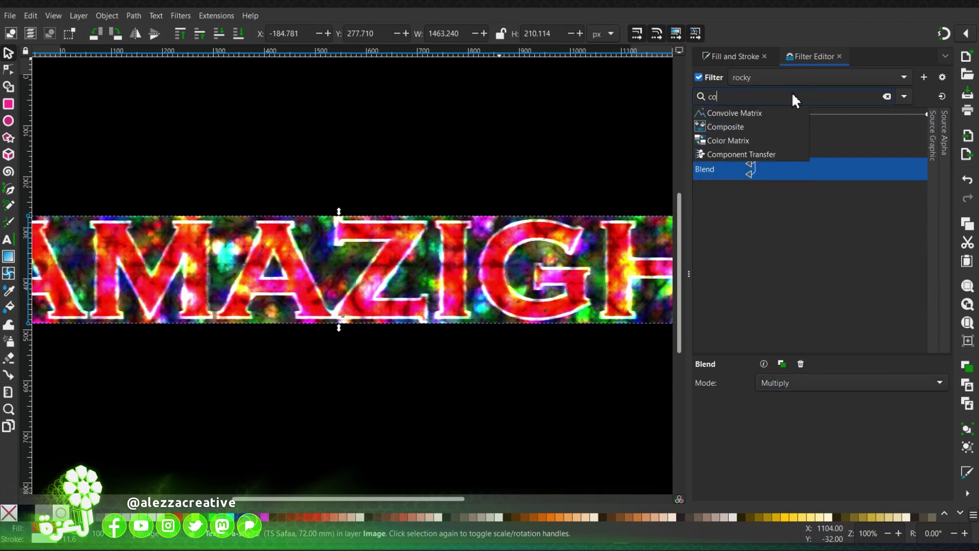
Add a Color Matrix and set the first value of rows 2 and 3 to 1.
{"action": "left_click", "coordinate": [771, 112]}
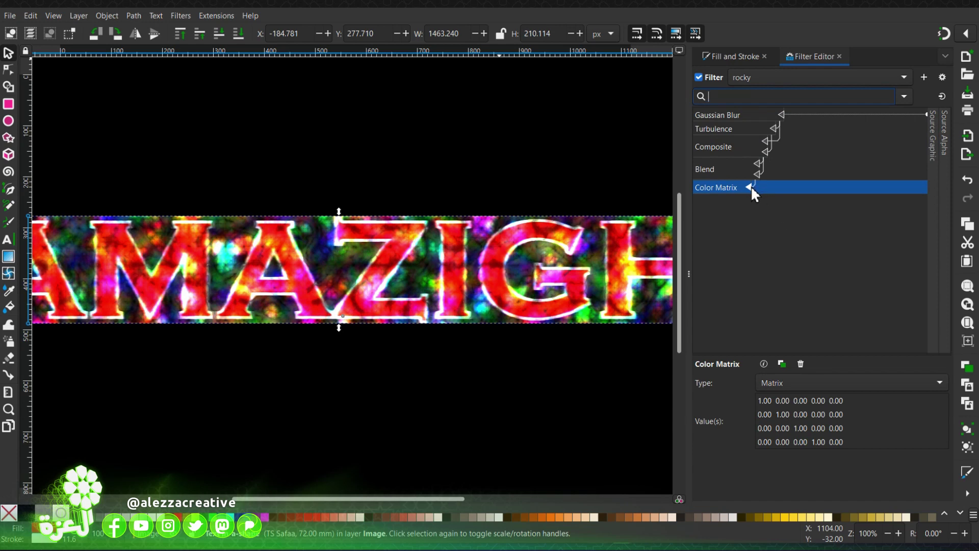
{"action": "left_click", "coordinate": [796, 379]}
{"action": "left_click", "coordinate": [795, 379]}
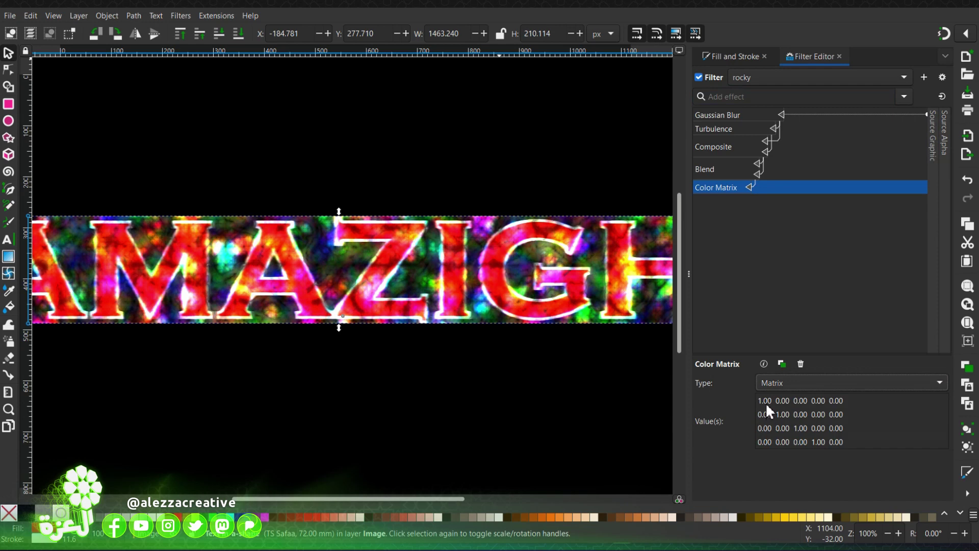
{"action": "left_click", "coordinate": [765, 415]}
{"action": "left_click", "coordinate": [766, 415]}
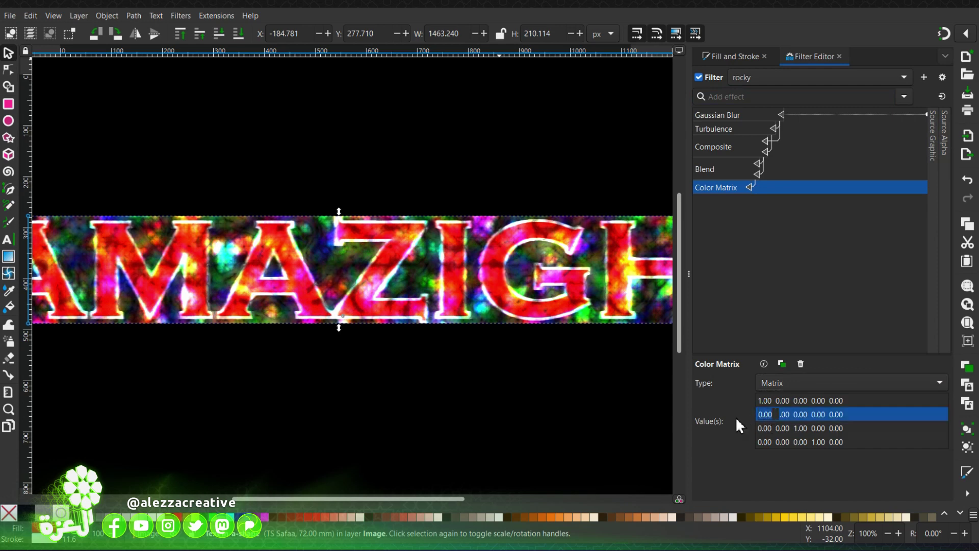
{"action": "type", "text": "1"}
{"action": "key", "text": "Return"}
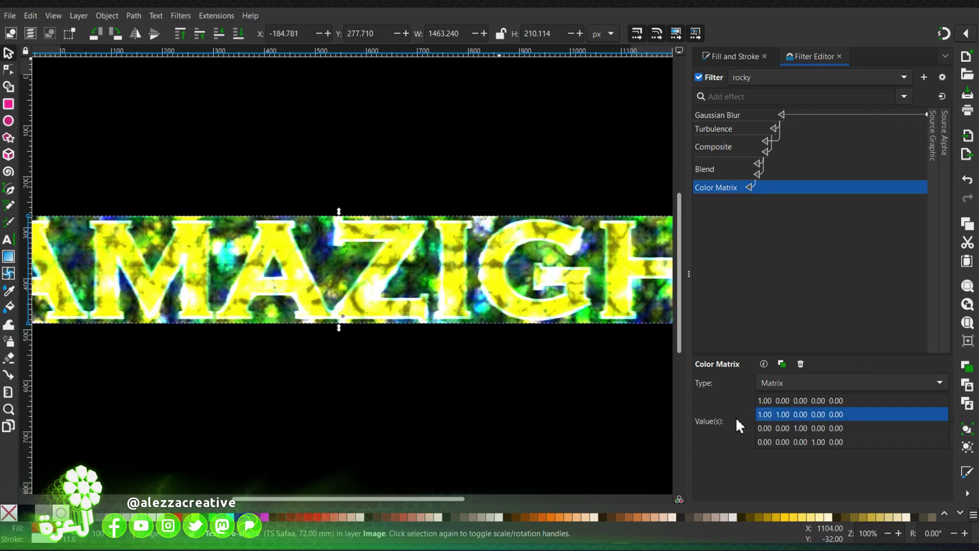
{"action": "left_click", "coordinate": [769, 431]}
{"action": "left_click", "coordinate": [769, 431]}
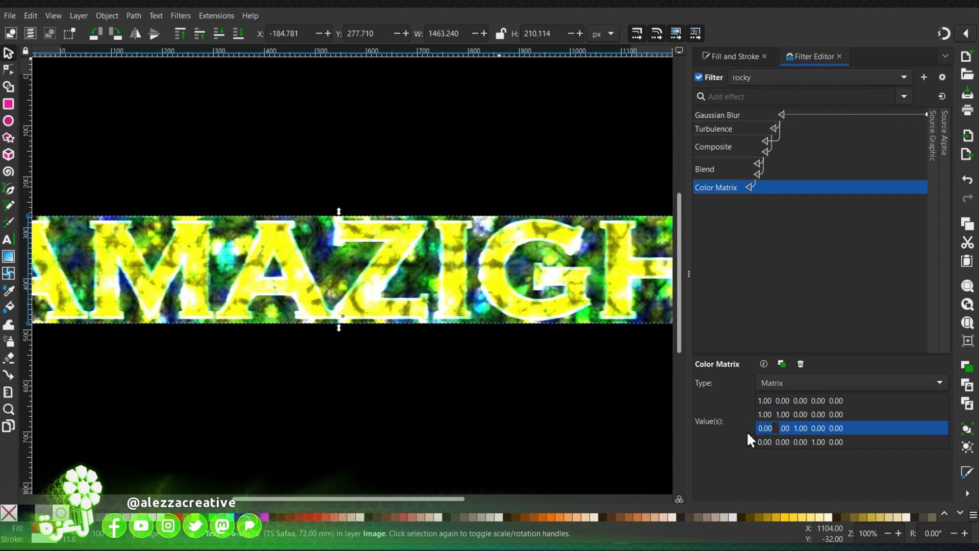
{"action": "type", "text": "1"}
{"action": "key", "text": "Return"}
Set the matrix's fourth row to start with -1.8 and -0.5.
{"action": "left_click", "coordinate": [762, 441]}
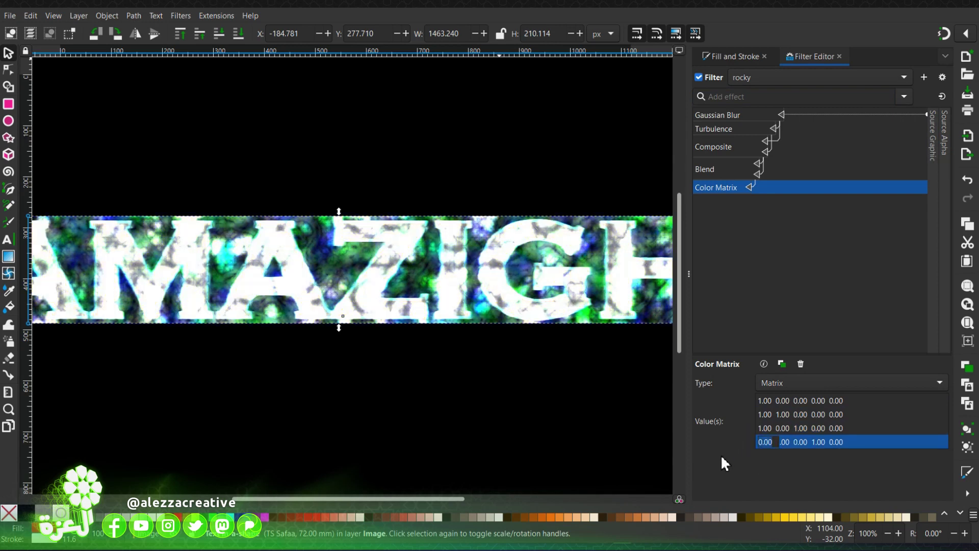
{"action": "type", "text": "-1.8"}
{"action": "key", "text": "Return"}
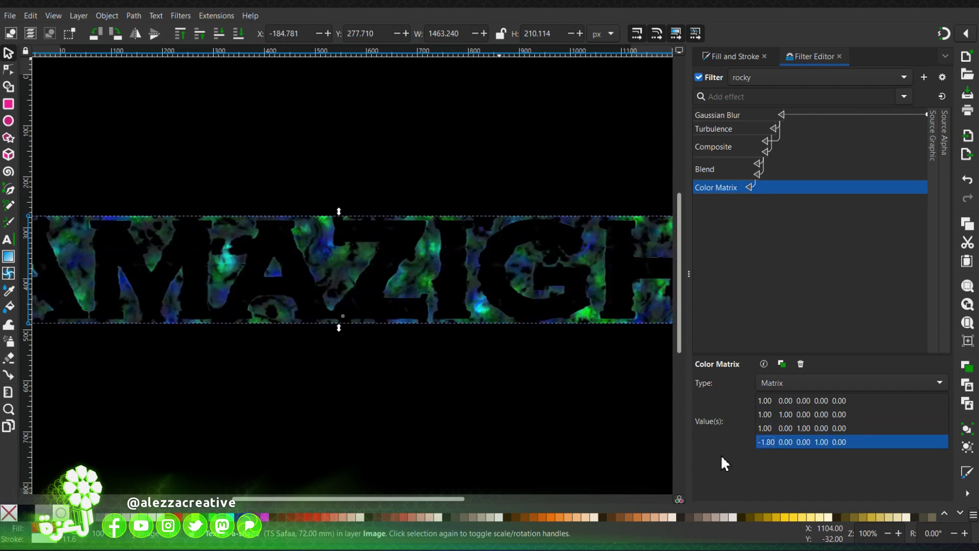
{"action": "left_click", "coordinate": [787, 446]}
{"action": "type", "text": "-0.5"}
{"action": "key", "text": "Return"}
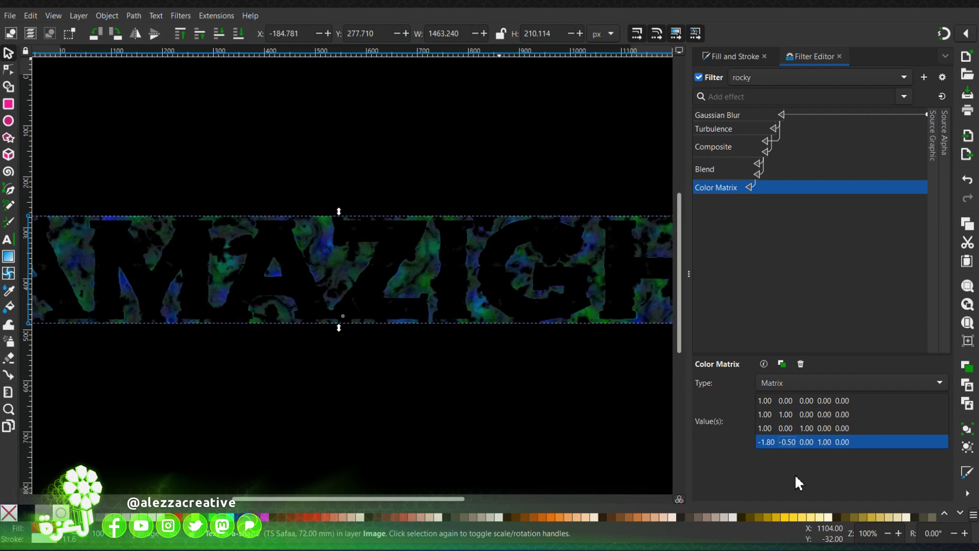
Set row 2's second and third values to 0 and 1, and row 3's third to 0.
{"action": "left_click", "coordinate": [788, 414]}
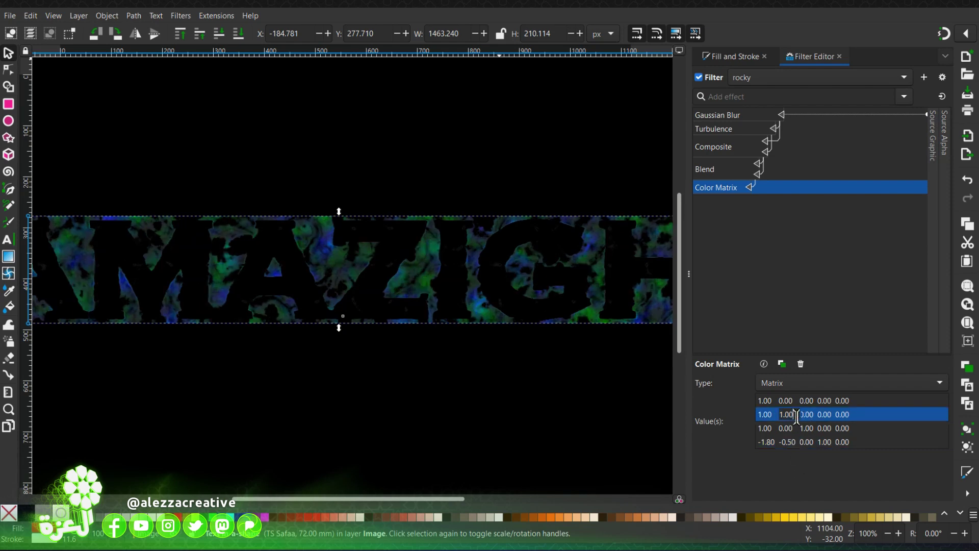
{"action": "type", "text": "0"}
{"action": "key", "text": "Return"}
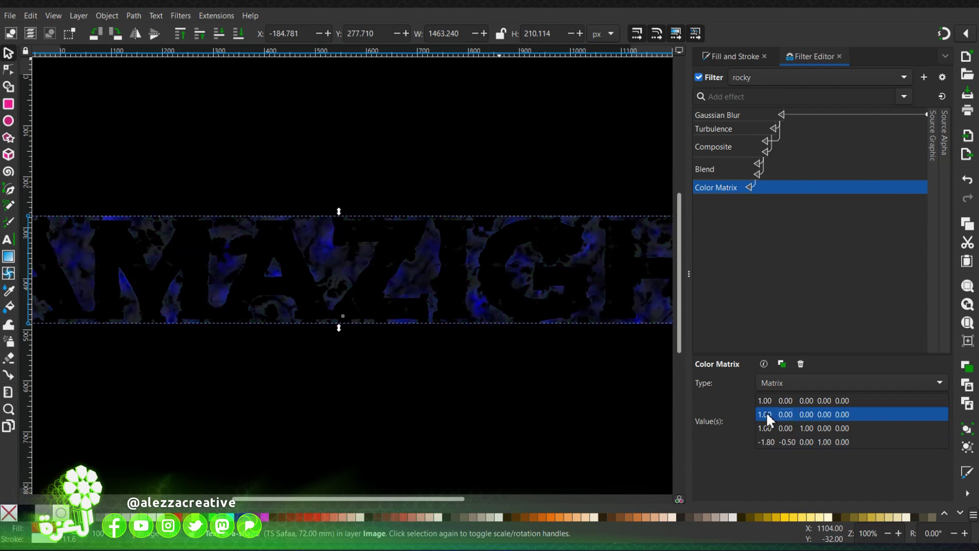
{"action": "left_click", "coordinate": [810, 414]}
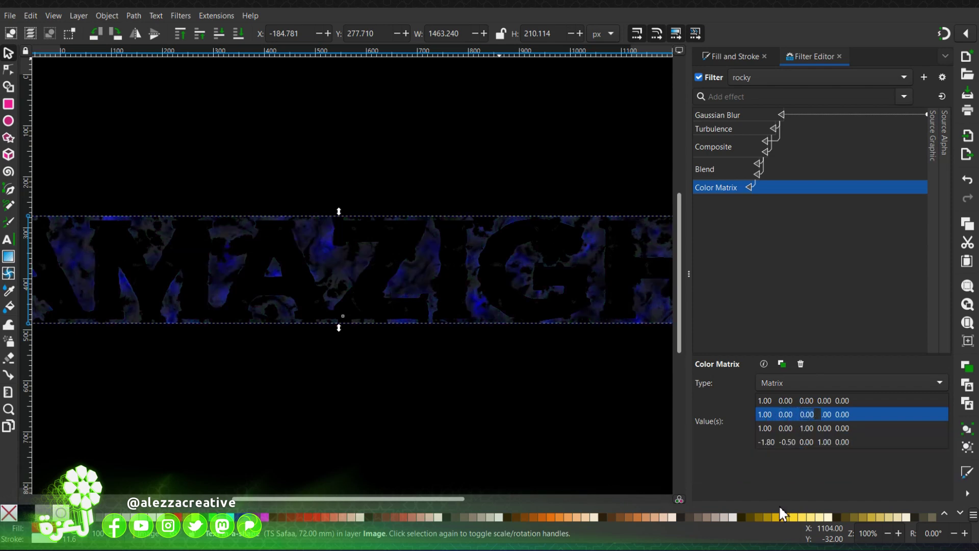
{"action": "type", "text": "1"}
{"action": "key", "text": "Return"}
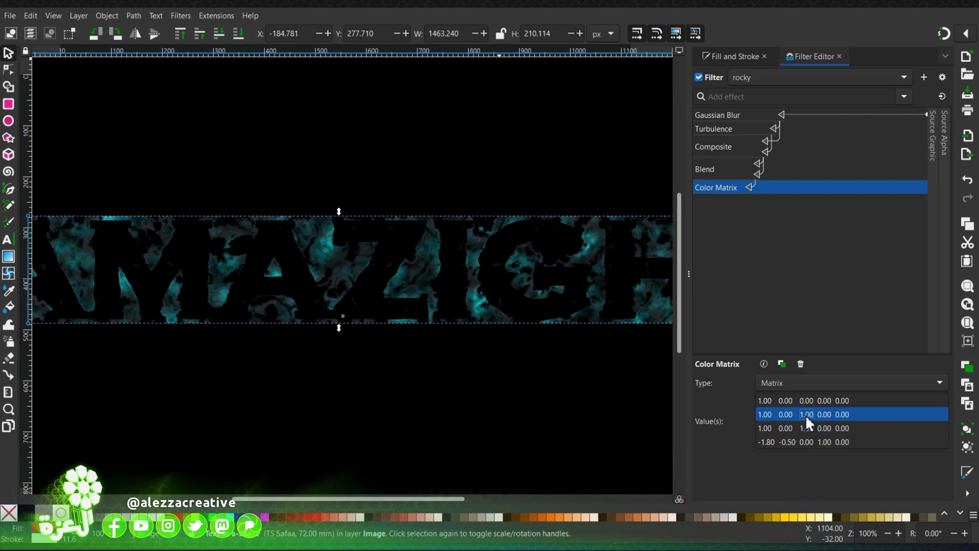
{"action": "left_click", "coordinate": [806, 430]}
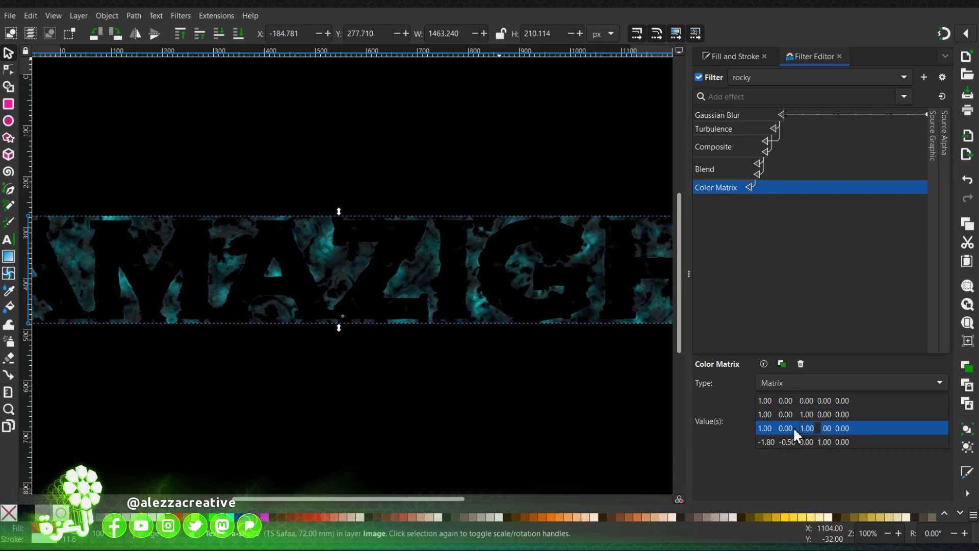
{"action": "type", "text": "0"}
{"action": "key", "text": "Return"}
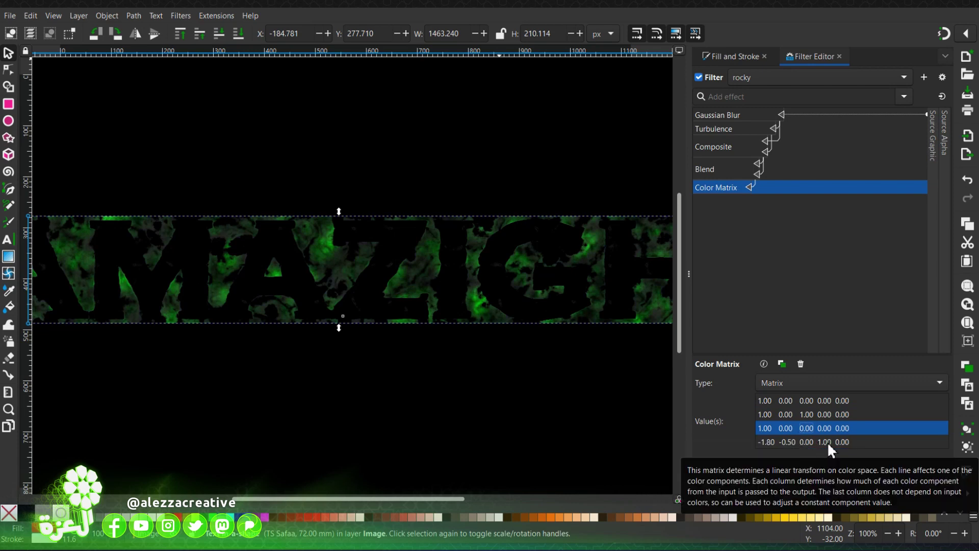
Enter -1 as the fourth value of matrix rows 1, 2 and 3.
{"action": "left_click", "coordinate": [826, 400]}
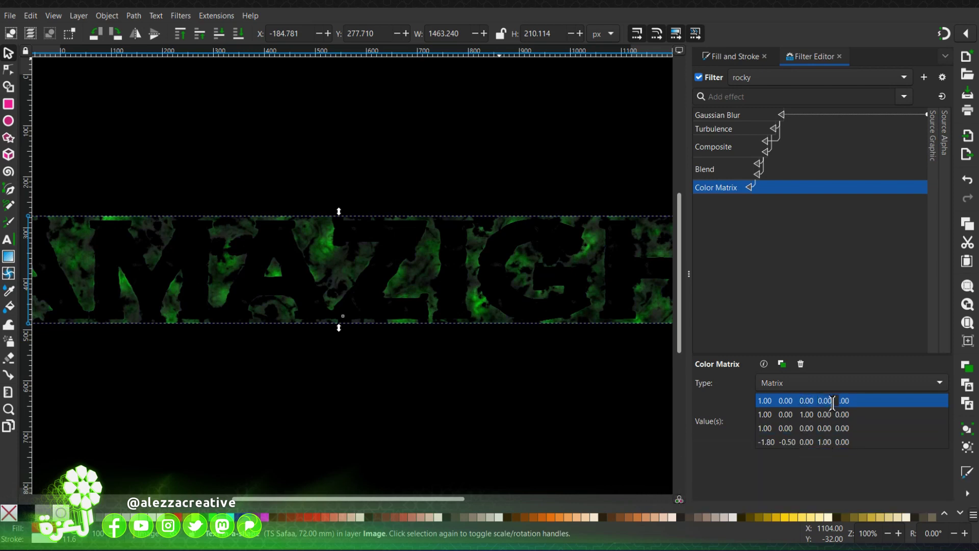
{"action": "type", "text": "-1"}
{"action": "left_click", "coordinate": [823, 414]}
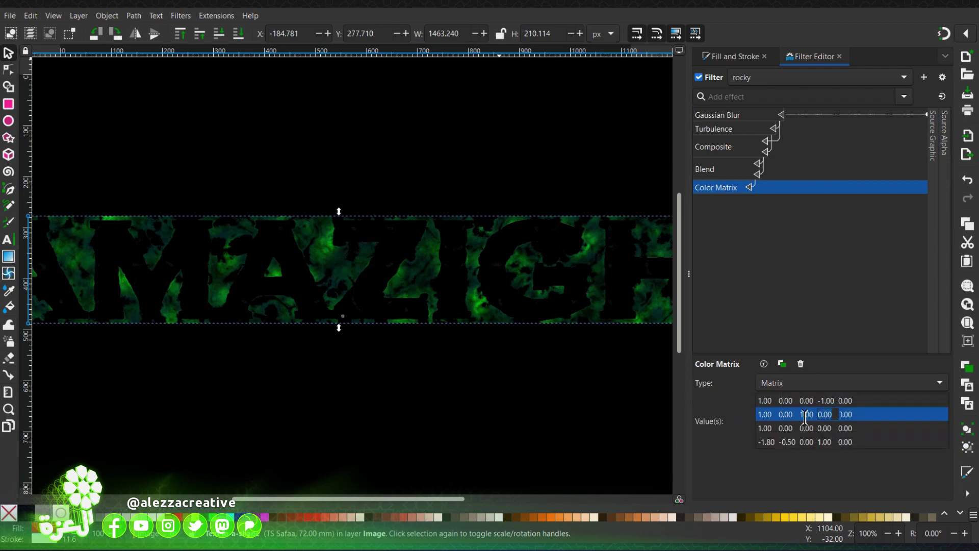
{"action": "type", "text": "-1"}
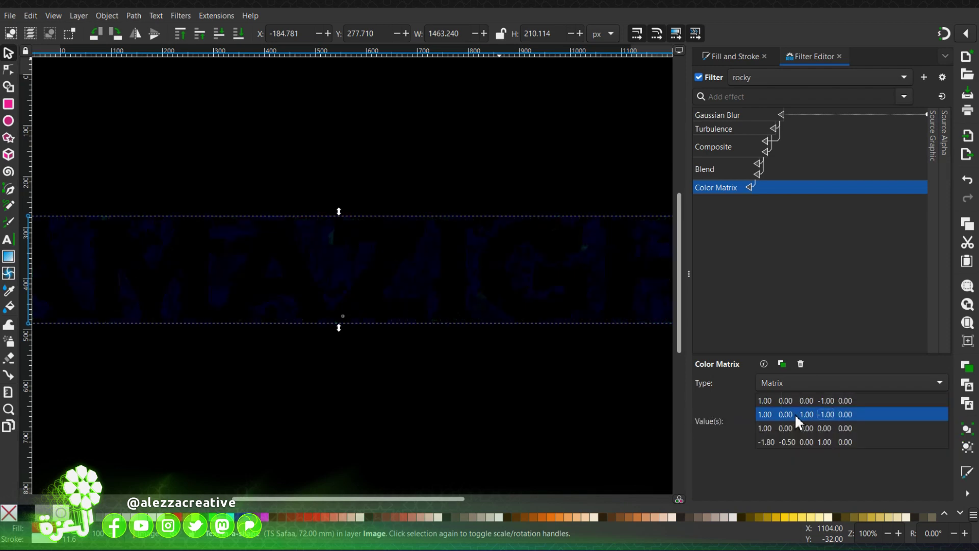
{"action": "left_click", "coordinate": [827, 428]}
{"action": "type", "text": "-1"}
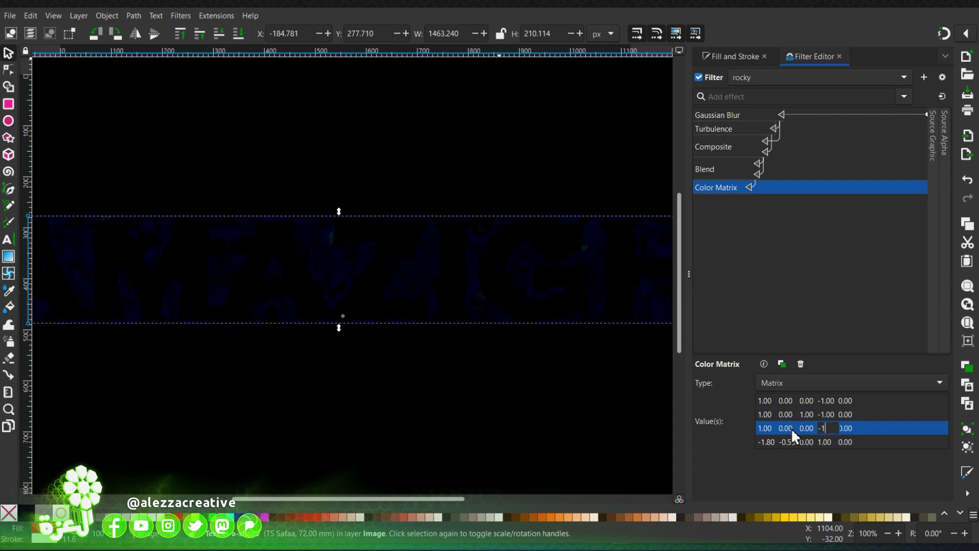
{"action": "key", "text": "Return"}
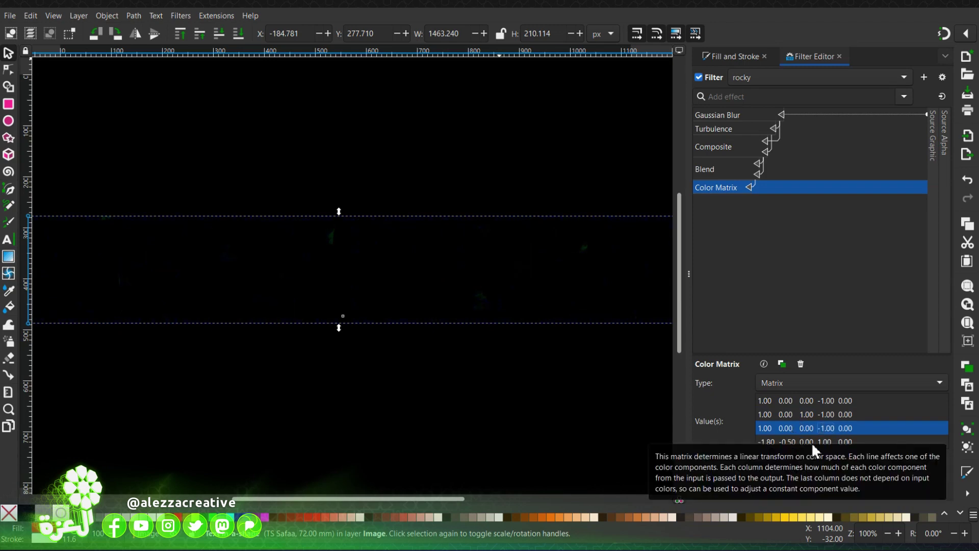
Finish the last matrix row with 5.70 and -3.50.
{"action": "left_click", "coordinate": [830, 440]}
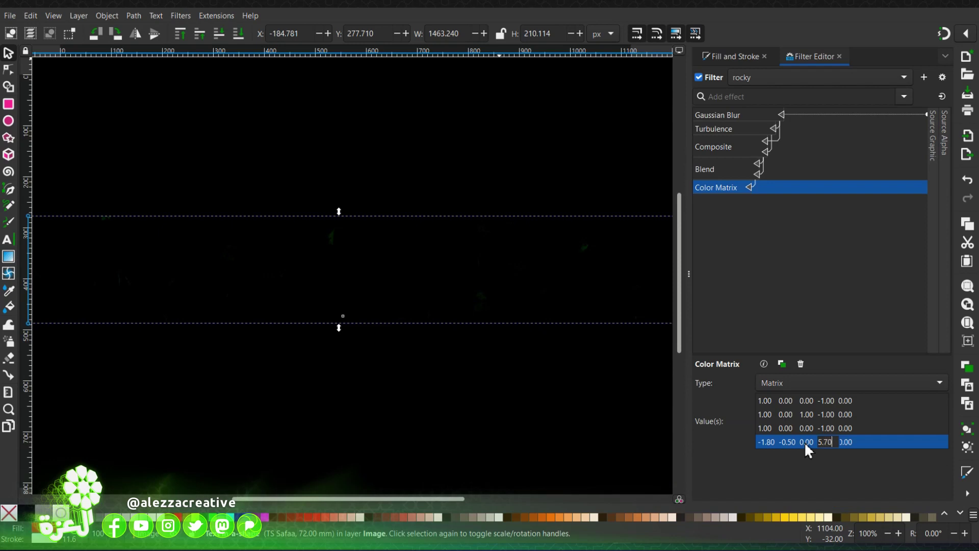
{"action": "key", "text": "Return"}
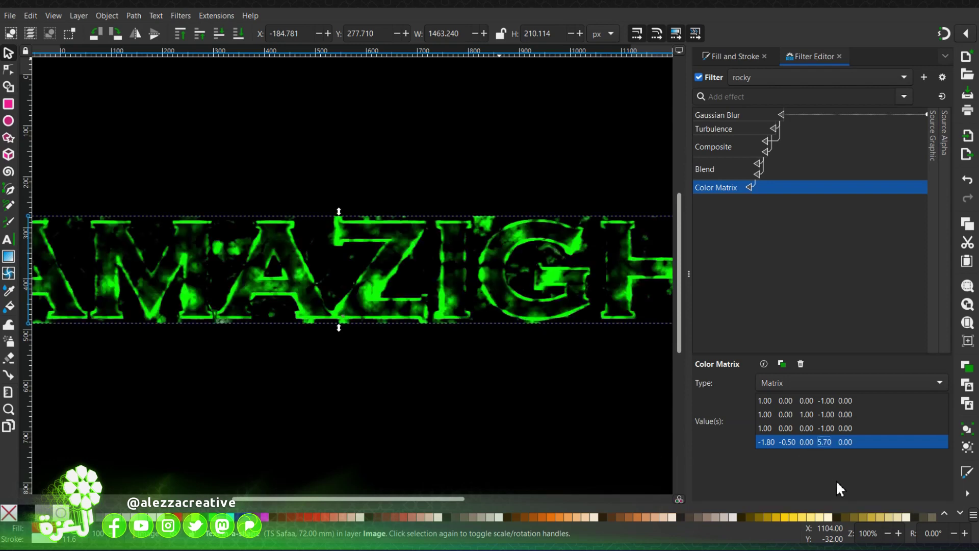
{"action": "left_click", "coordinate": [845, 442]}
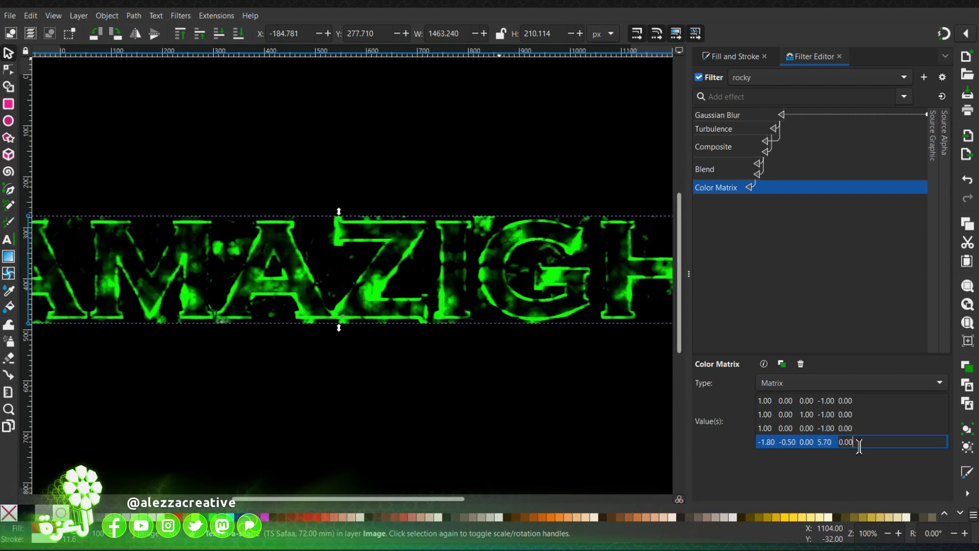
{"action": "type", "text": "-3.5"}
{"action": "key", "text": "Return"}
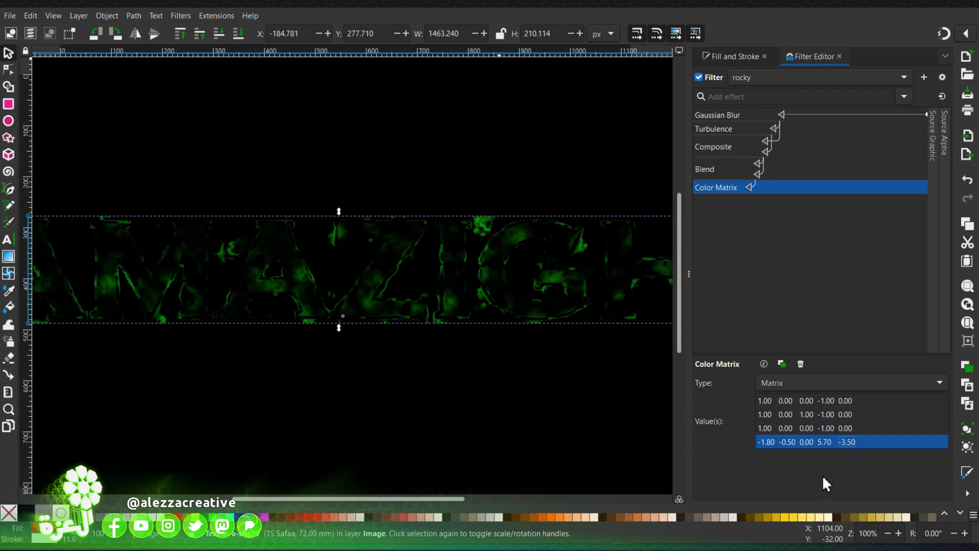
{"action": "left_click", "coordinate": [824, 97]}
Add Specular Lighting to the rocky filter, lit by a Distant Light source.
{"action": "type", "text": "sp"}
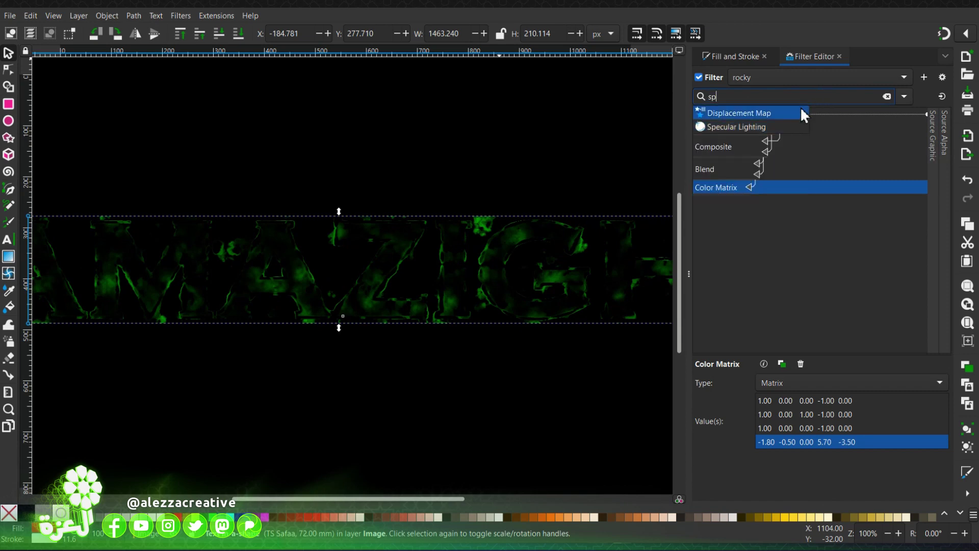
{"action": "left_click", "coordinate": [781, 126]}
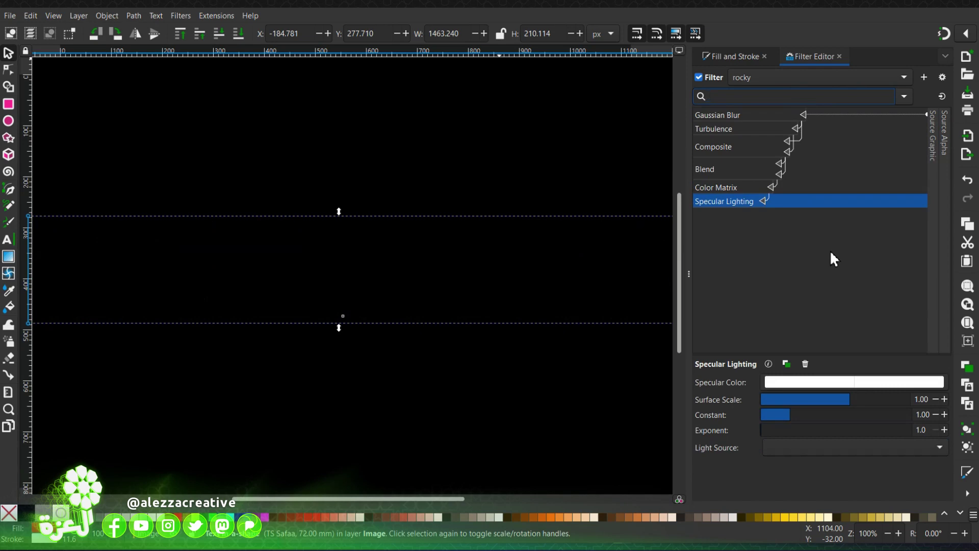
{"action": "left_click", "coordinate": [853, 442]}
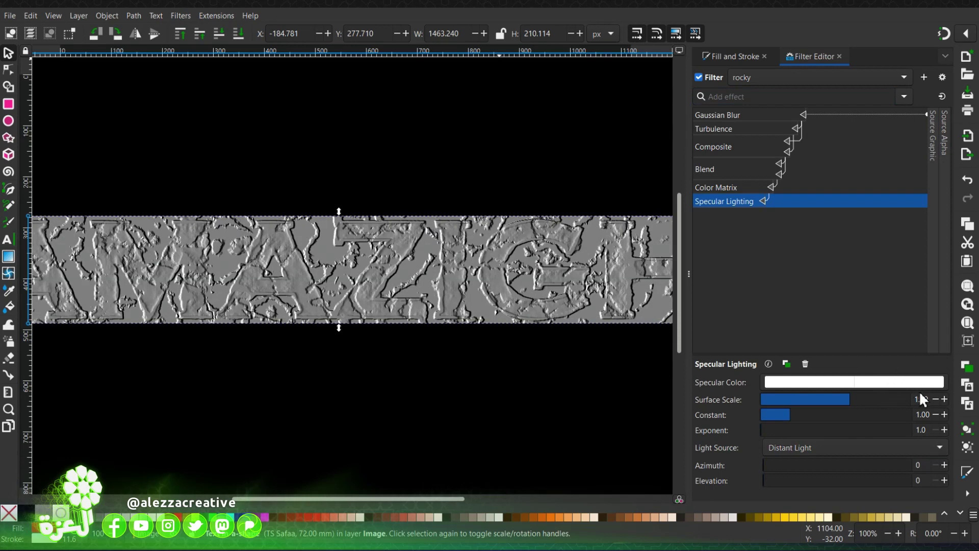
Set the specular lighting surface scale to -0.4, constant to 1.30 and exponent to 2.8.
{"action": "left_click_drag", "start_coordinate": [927, 401], "coordinate": [903, 401]}
{"action": "type", "text": "-0.4"}
{"action": "key", "text": "Return"}
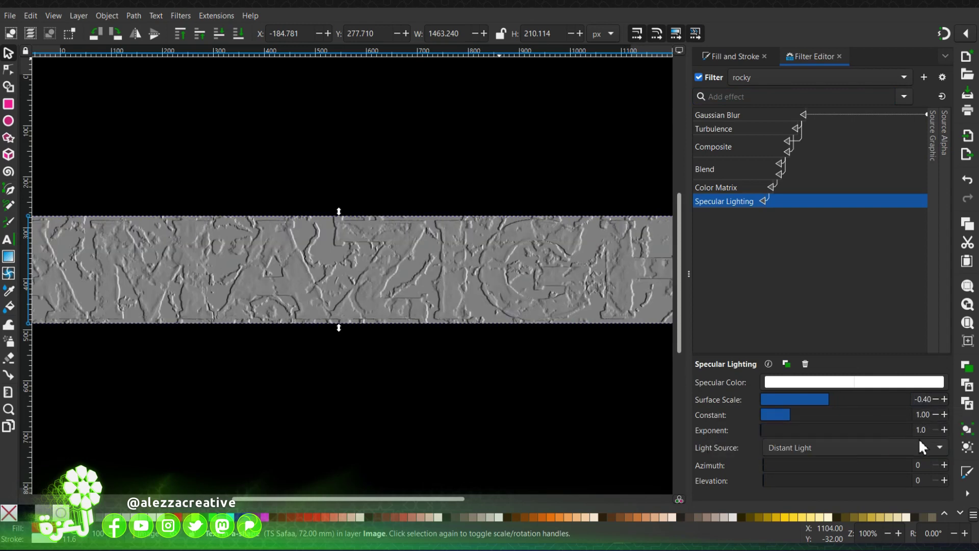
{"action": "triple_click", "coordinate": [931, 415]}
{"action": "type", "text": "1.30"}
{"action": "key", "text": "Return"}
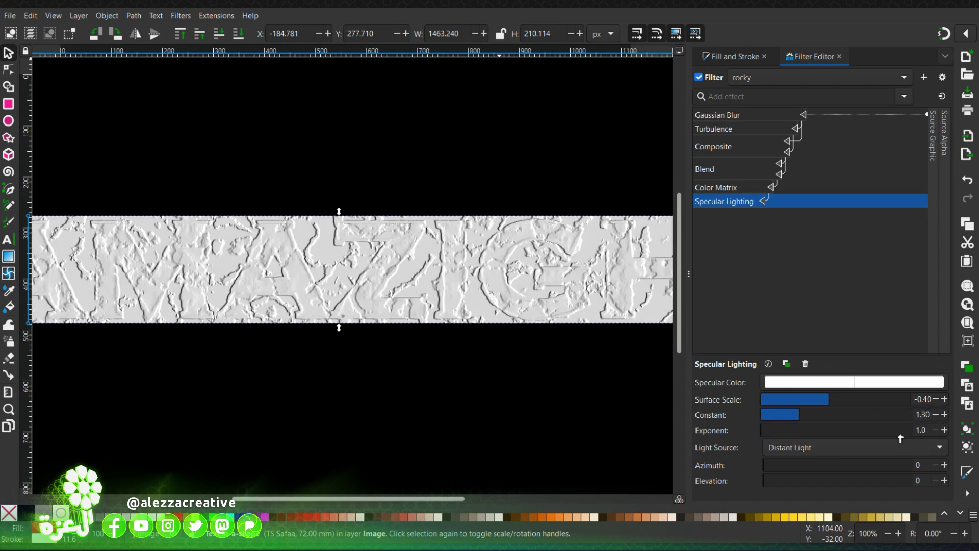
{"action": "triple_click", "coordinate": [928, 430]}
{"action": "type", "text": "2.8"}
{"action": "key", "text": "Return"}
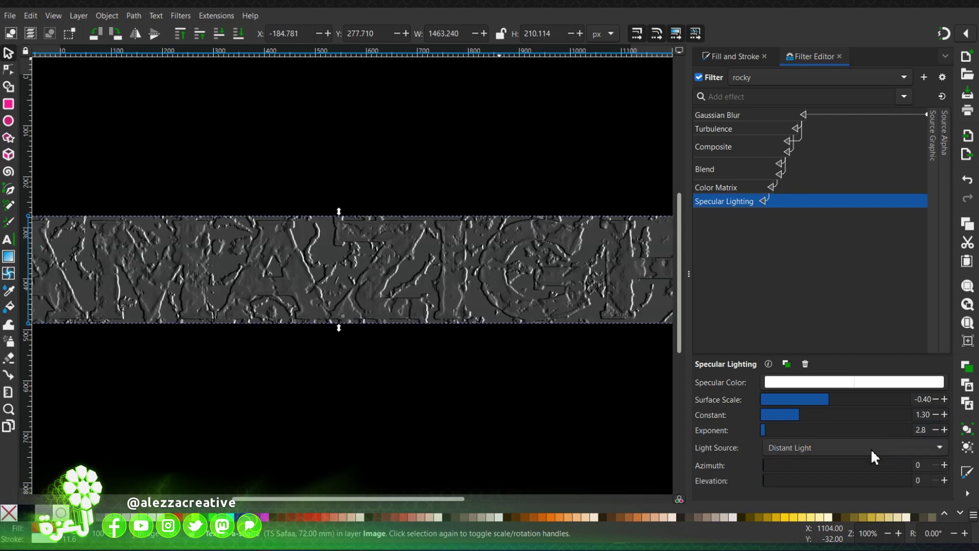
Aim the distant light at azimuth 225 and elevation 10.
{"action": "key", "text": "Tab"}
{"action": "type", "text": "225"}
{"action": "key", "text": "Return"}
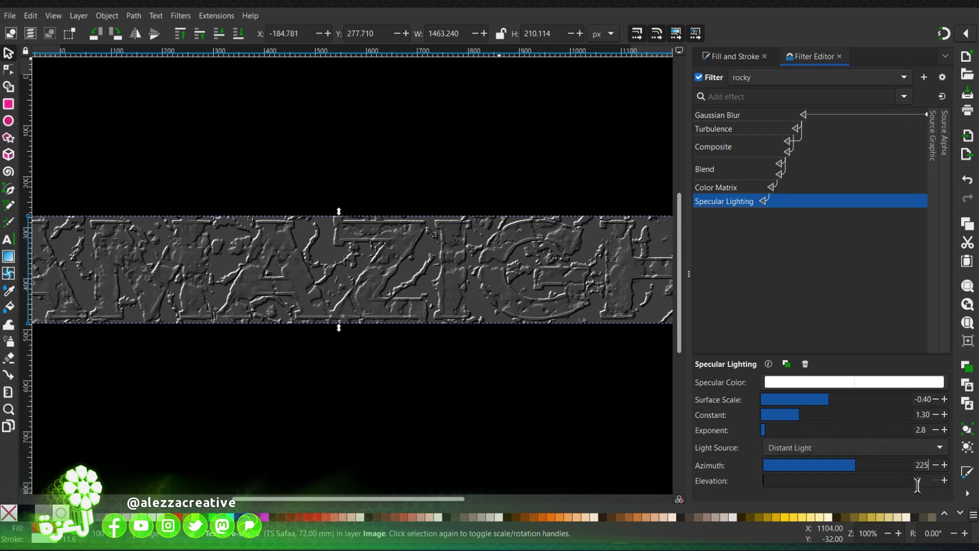
{"action": "key", "text": "Tab"}
{"action": "type", "text": "10"}
{"action": "key", "text": "Return"}
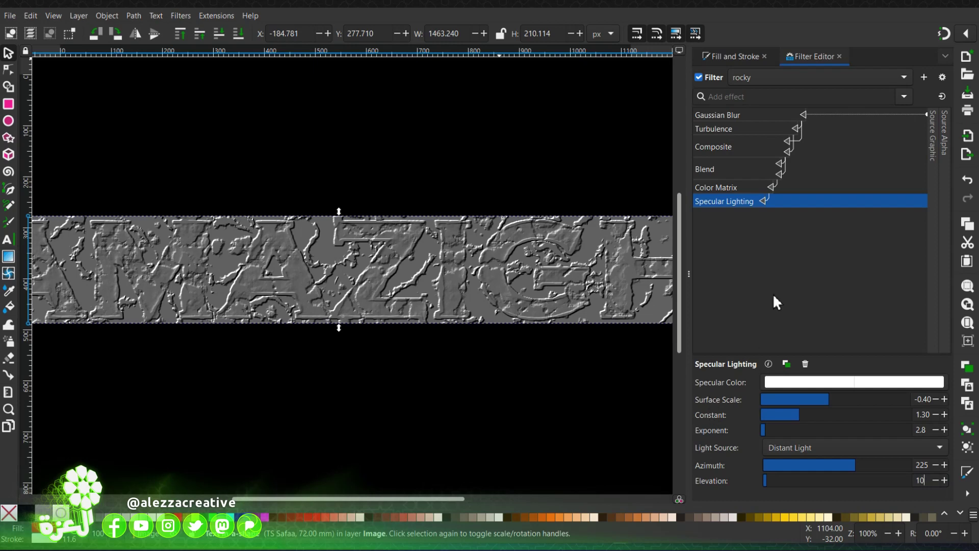
Add a second Color Matrix primitive of type Saturate to the rocky filter.
{"action": "left_click", "coordinate": [787, 97]}
{"action": "type", "text": "co"}
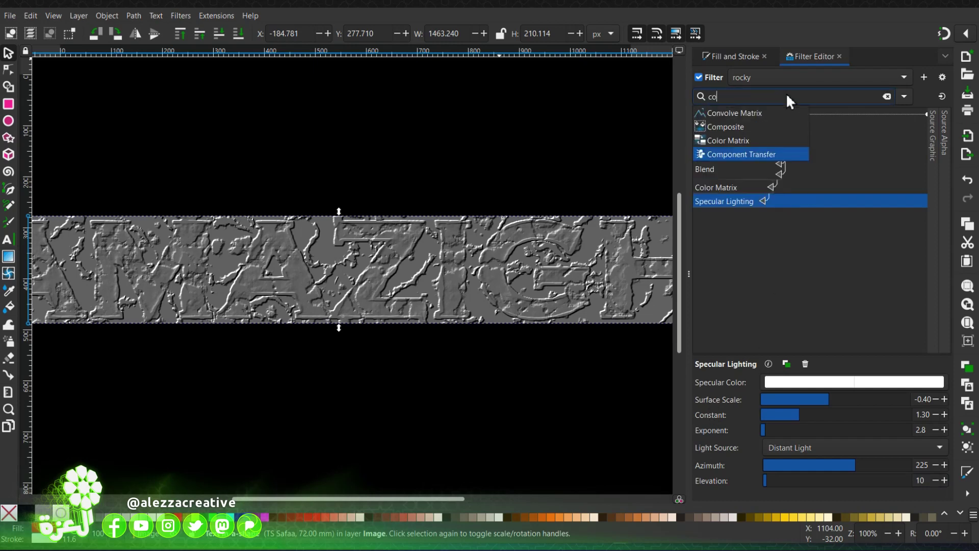
{"action": "type", "text": "lo"}
{"action": "left_click", "coordinate": [773, 113]}
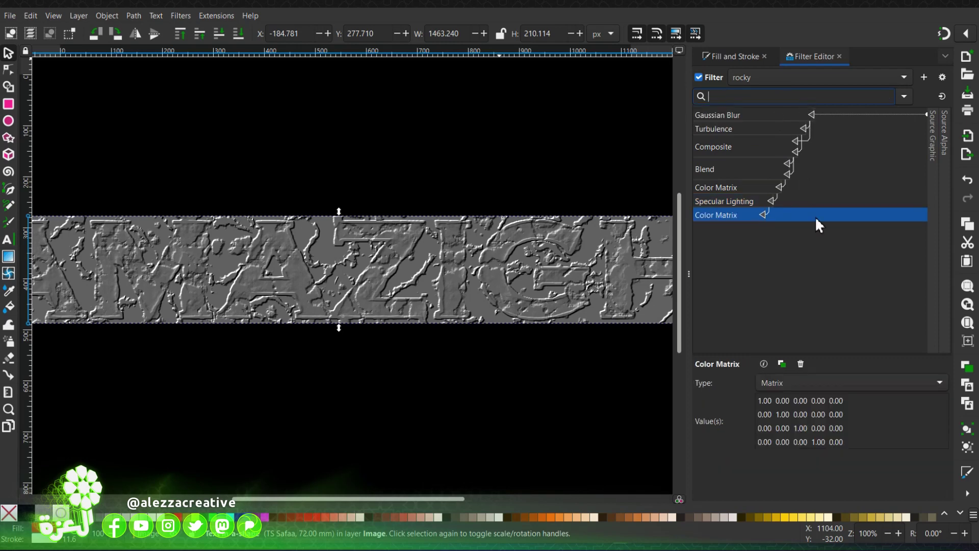
{"action": "left_click", "coordinate": [846, 388]}
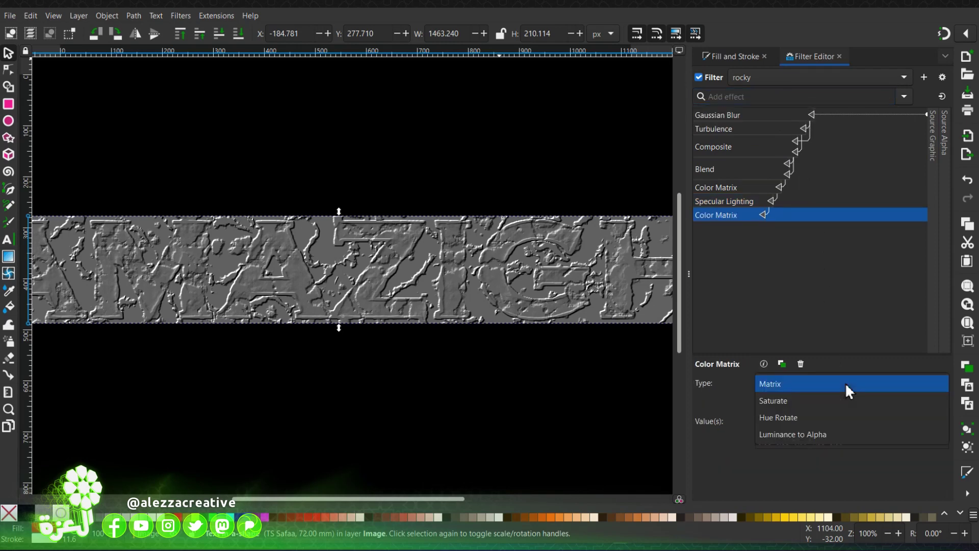
{"action": "left_click", "coordinate": [825, 401]}
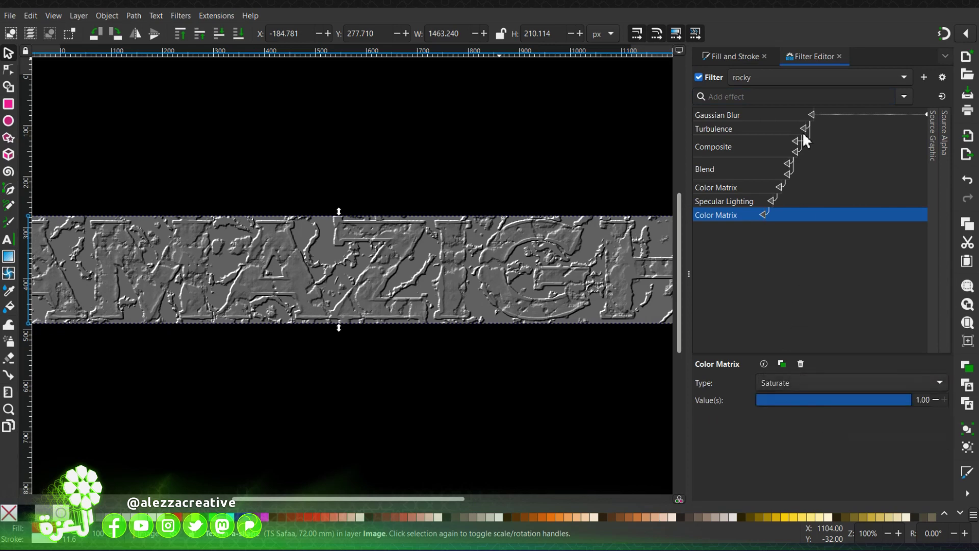
Add a Flood primitive and set its colour hue to 259.
{"action": "left_click", "coordinate": [801, 96]}
{"action": "type", "text": "fl"}
{"action": "left_click", "coordinate": [788, 111]}
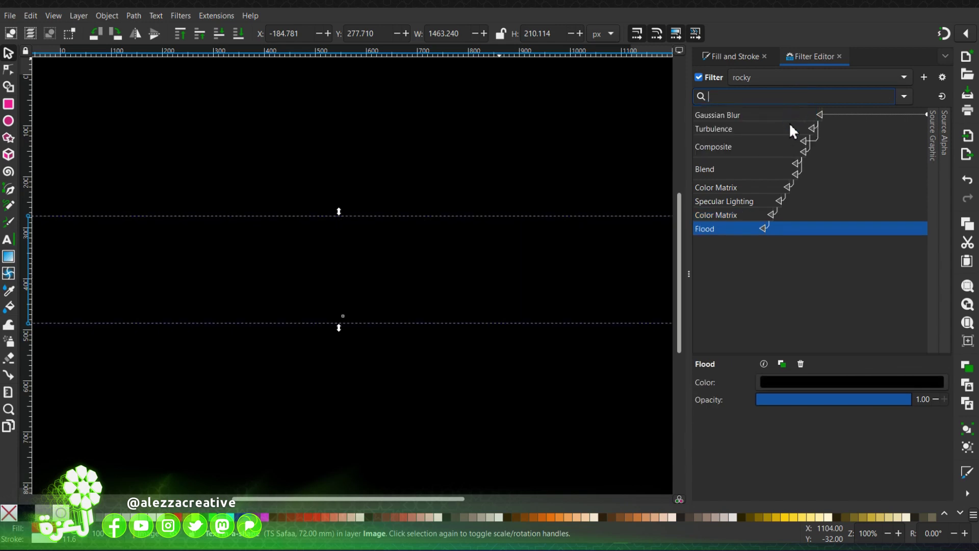
{"action": "left_click", "coordinate": [876, 381]}
{"action": "left_click_drag", "start_coordinate": [552, 354], "coordinate": [729, 306]}
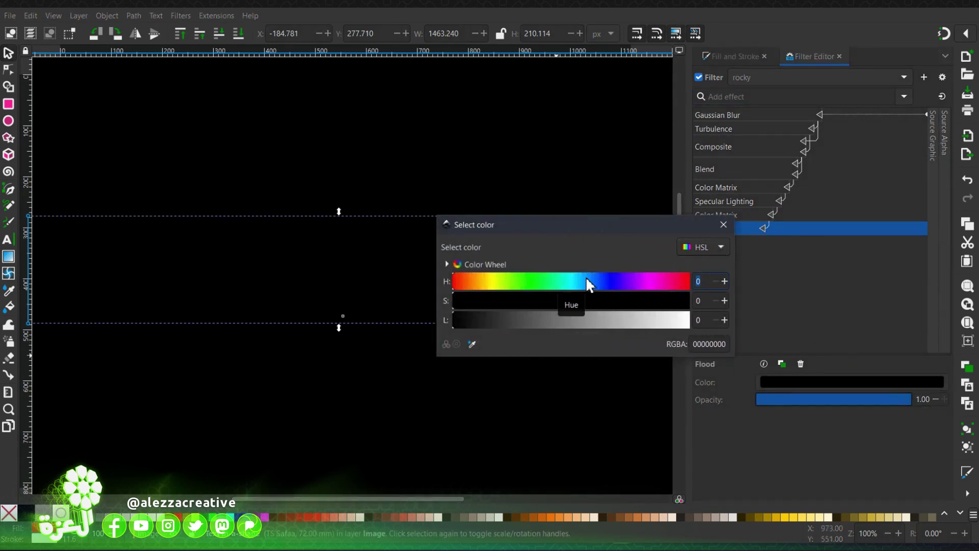
{"action": "type", "text": "259"}
{"action": "key", "text": "Return"}
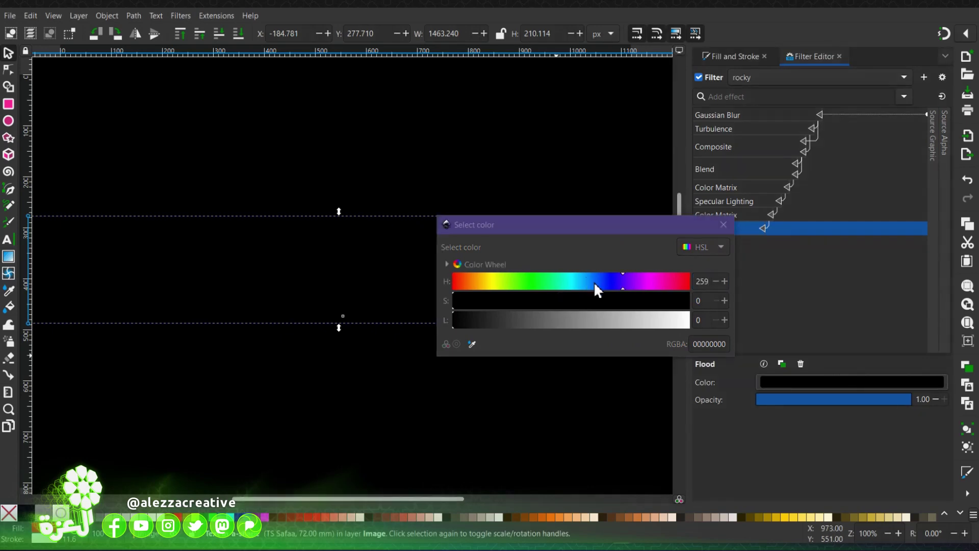
Finish the purple flood colour with saturation 100 and lightness 40.
{"action": "left_click", "coordinate": [698, 303]}
{"action": "type", "text": "100"}
{"action": "key", "text": "Return"}
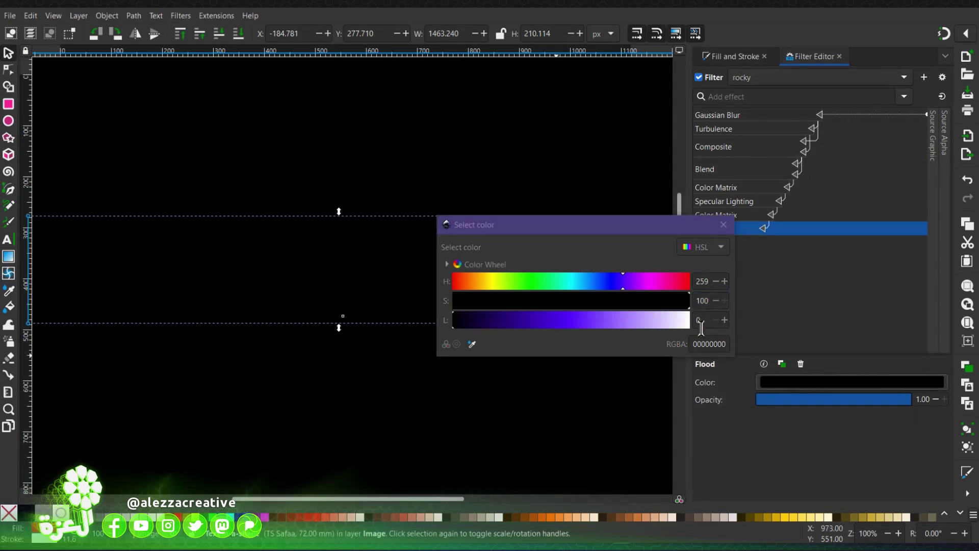
{"action": "left_click", "coordinate": [702, 322]}
{"action": "type", "text": "40"}
{"action": "key", "text": "Return"}
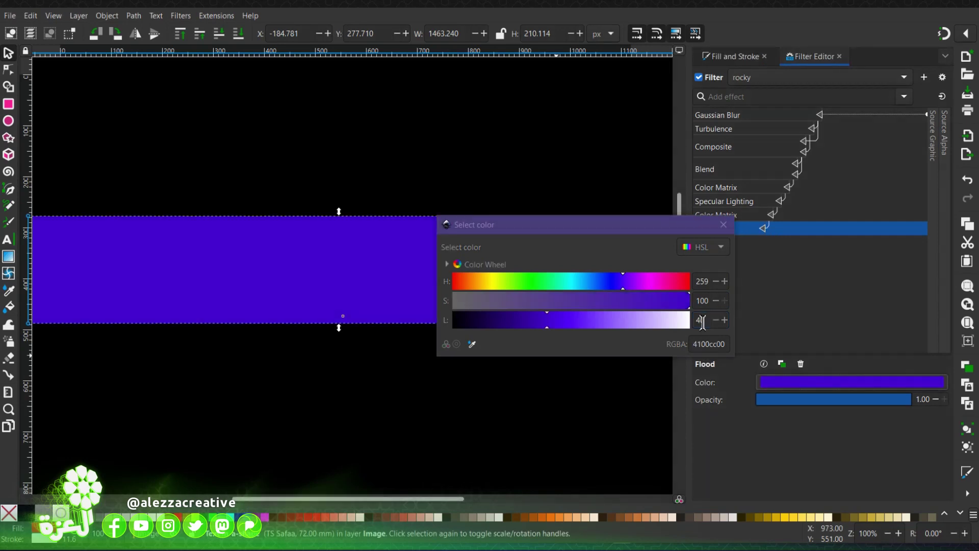
{"action": "left_click", "coordinate": [722, 225]}
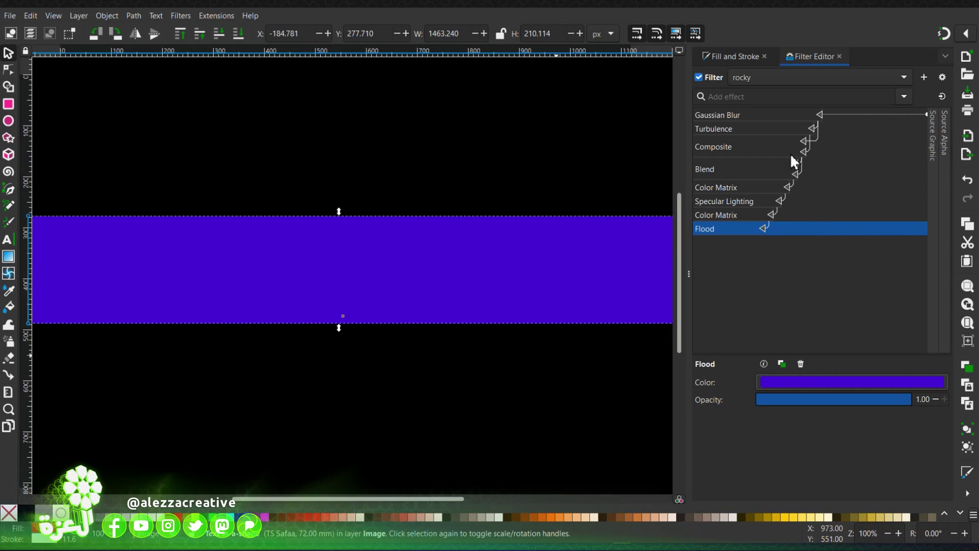
Add a Lighten Blend whose second input is the lower Color Matrix.
{"action": "left_click", "coordinate": [778, 102]}
{"action": "type", "text": "bl"}
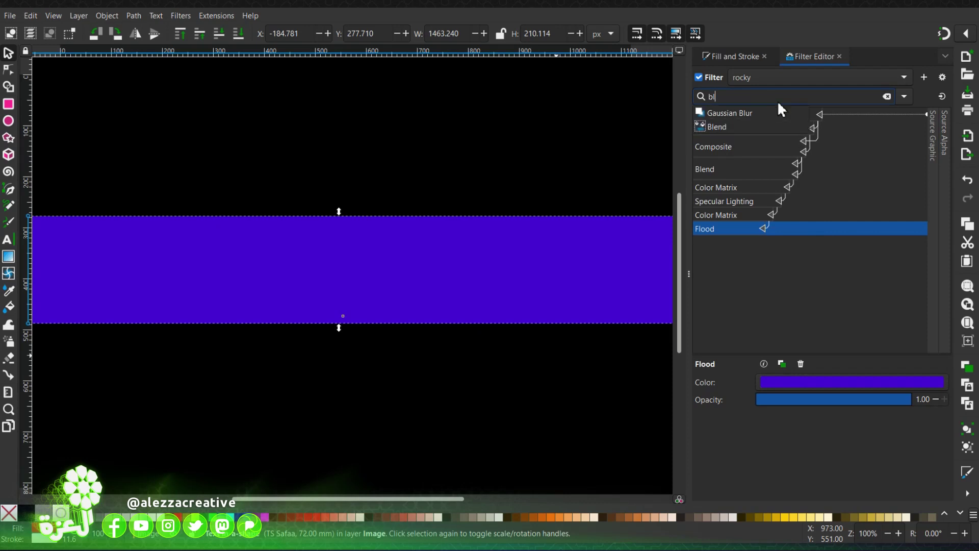
{"action": "left_click", "coordinate": [759, 123]}
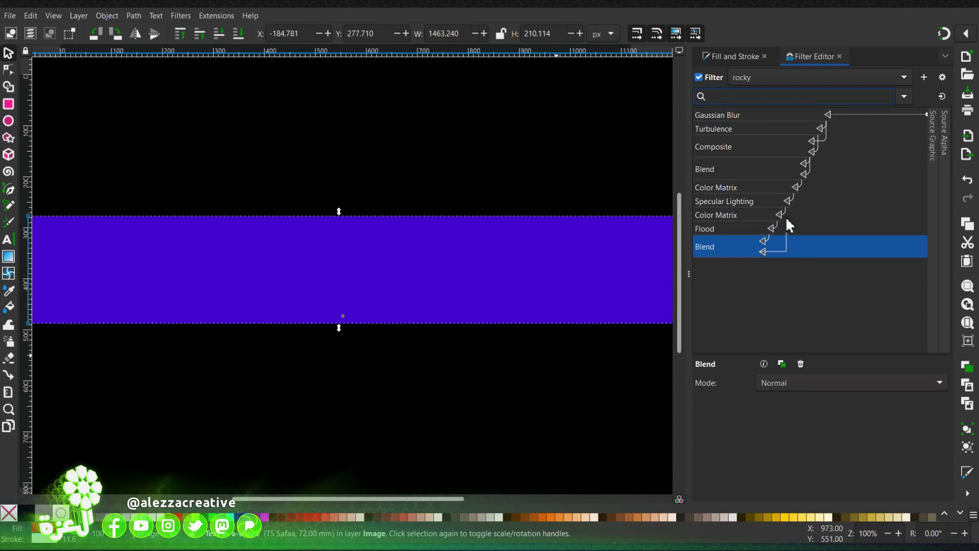
{"action": "left_click_drag", "start_coordinate": [784, 215], "coordinate": [777, 212]}
{"action": "left_click", "coordinate": [826, 382]}
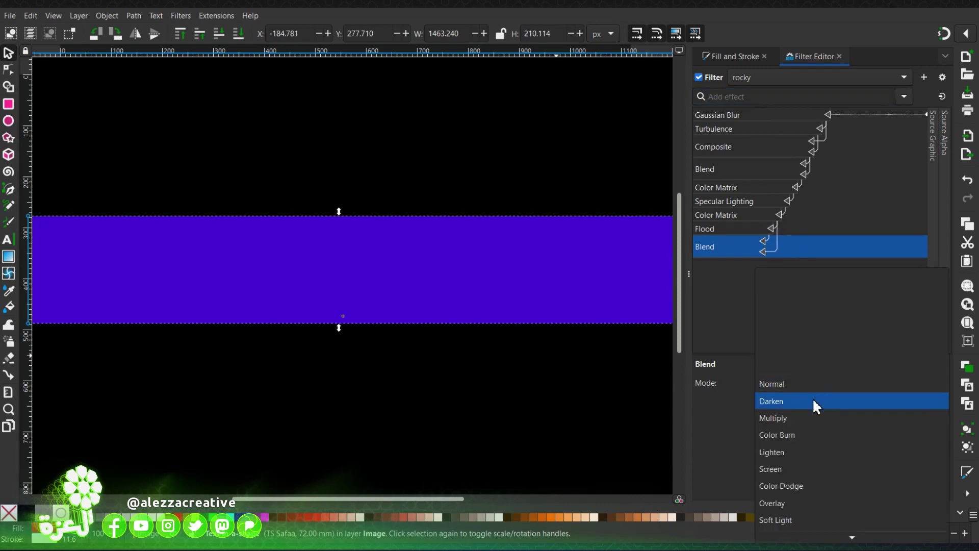
{"action": "left_click", "coordinate": [793, 451]}
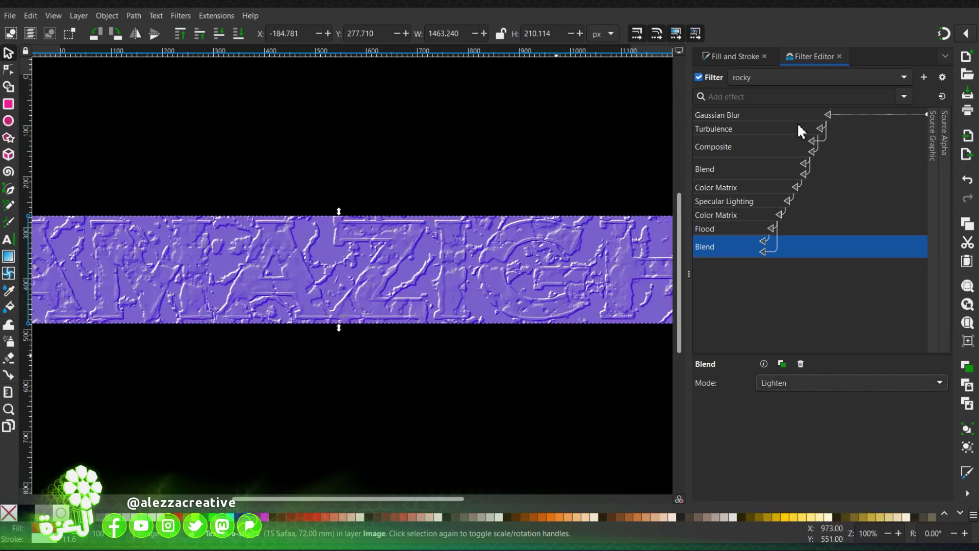
Add a Composite with operator In, taking Source Graphic as its second input.
{"action": "left_click", "coordinate": [795, 97]}
{"action": "type", "text": "co"}
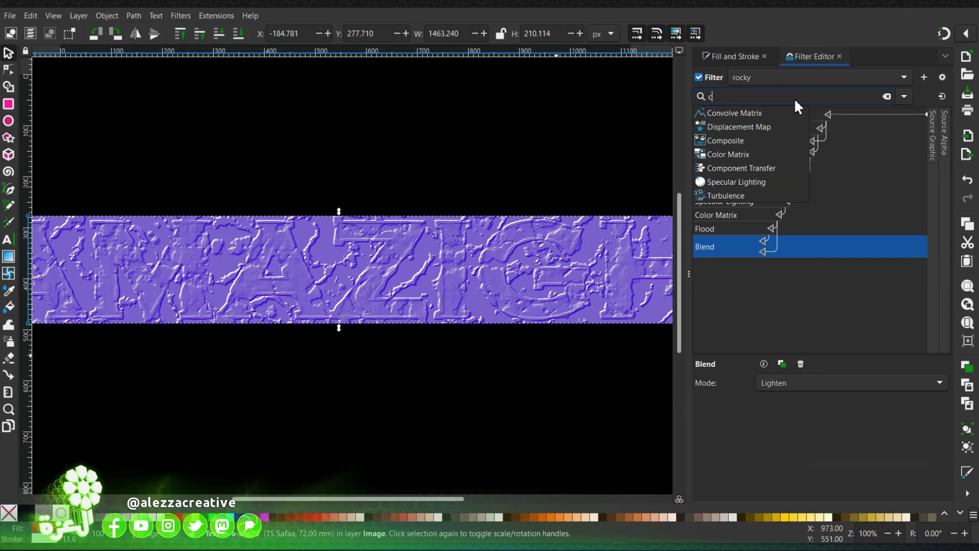
{"action": "left_click", "coordinate": [770, 126]}
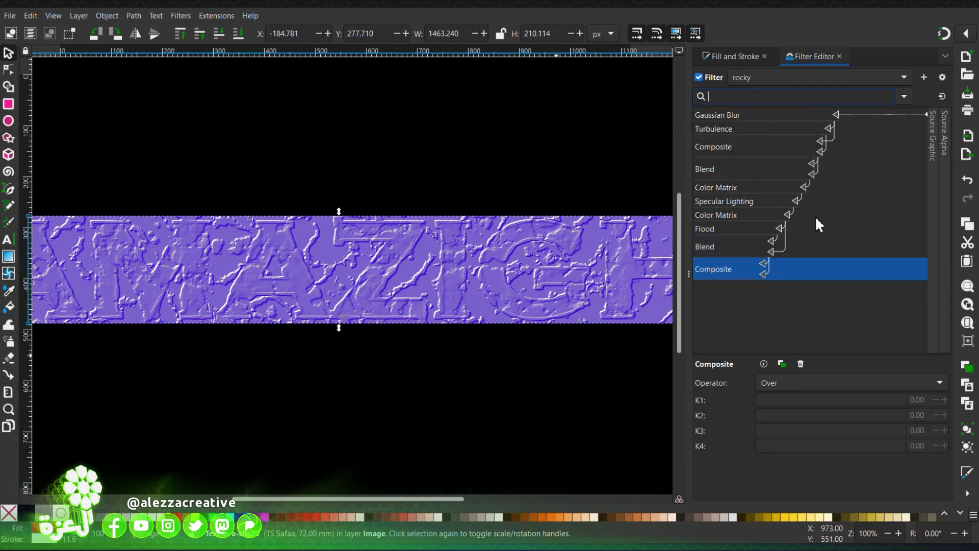
{"action": "left_click_drag", "start_coordinate": [761, 273], "coordinate": [931, 271]}
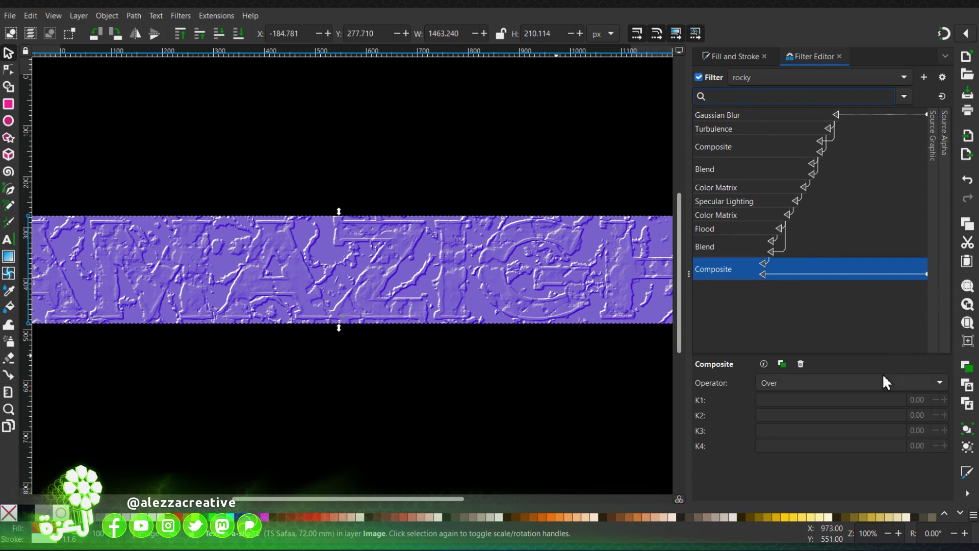
{"action": "left_click", "coordinate": [868, 384]}
{"action": "left_click", "coordinate": [826, 403]}
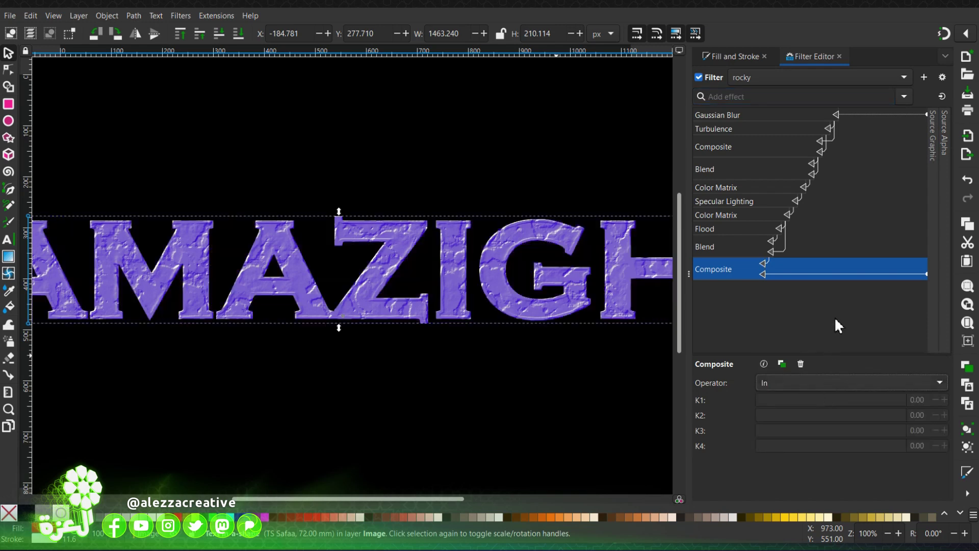
Add another Composite connected to Source Alpha, using the Arithmetic operator.
{"action": "left_click", "coordinate": [786, 96]}
{"action": "type", "text": "com"}
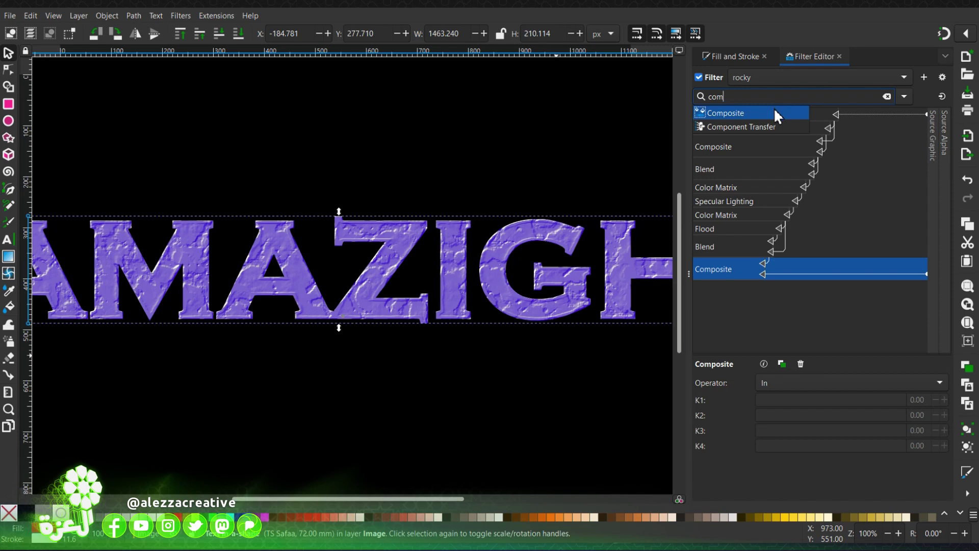
{"action": "left_click", "coordinate": [775, 113]}
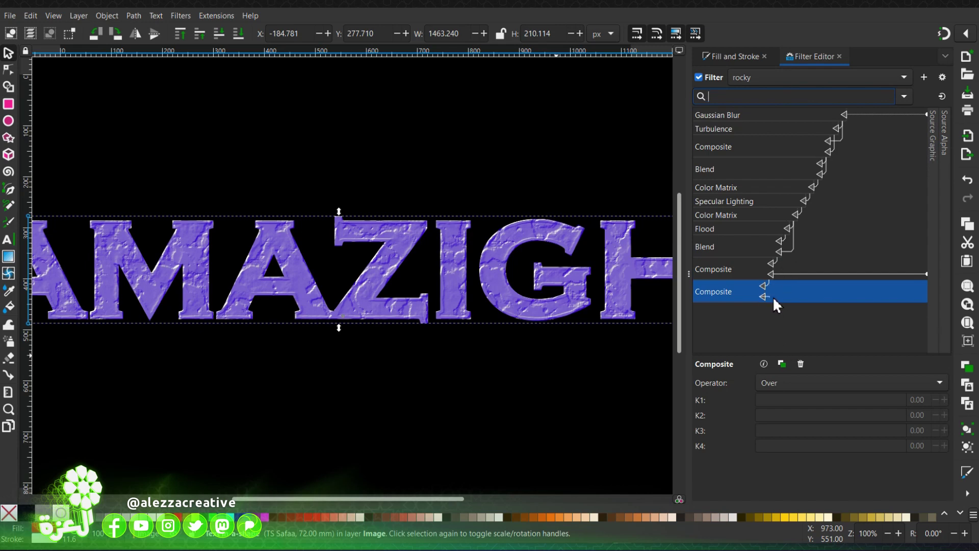
{"action": "left_click_drag", "start_coordinate": [944, 298], "coordinate": [943, 297]}
{"action": "left_click", "coordinate": [788, 382]}
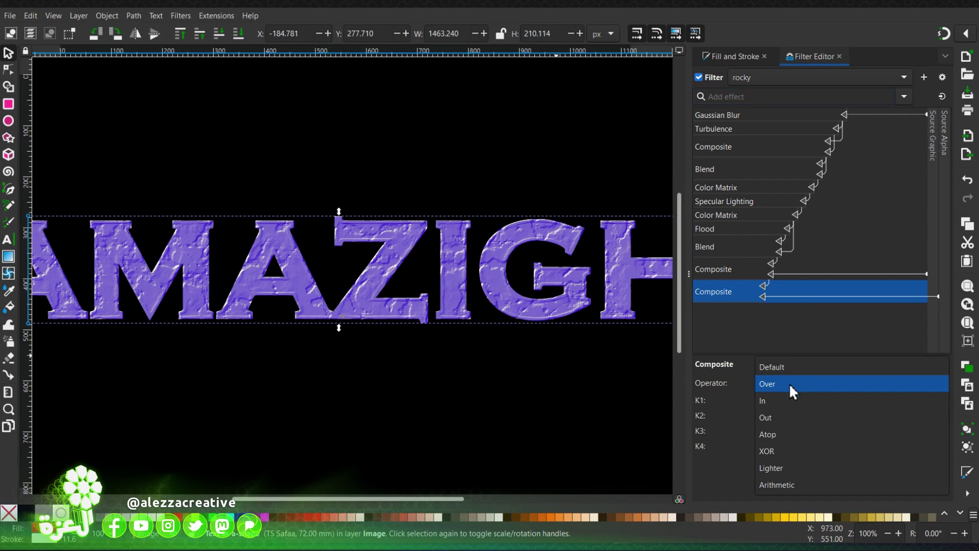
{"action": "left_click", "coordinate": [789, 480]}
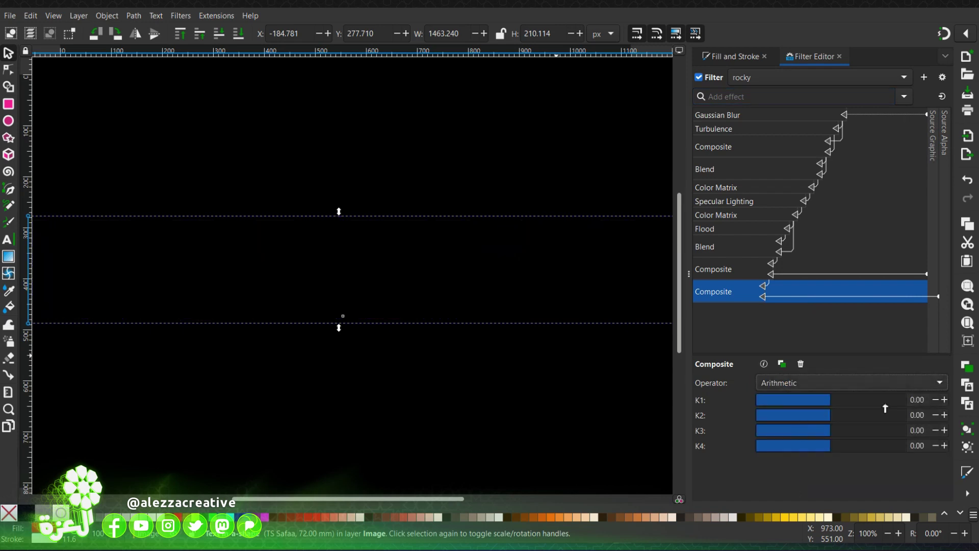
Set the Arithmetic coefficients to K1 1.83, K2 1.44 and K3 2.22.
{"action": "left_click_drag", "start_coordinate": [832, 401], "coordinate": [858, 401]}
{"action": "key", "text": "Return"}
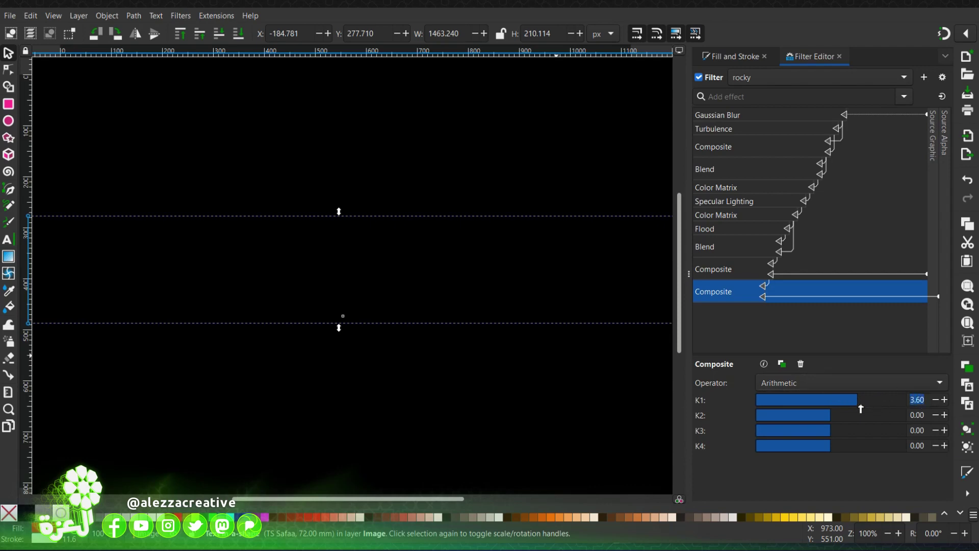
{"action": "type", "text": "1.83"}
{"action": "key", "text": "Return"}
{"action": "double_click", "coordinate": [912, 419]}
{"action": "type", "text": "1.44"}
{"action": "key", "text": "Return"}
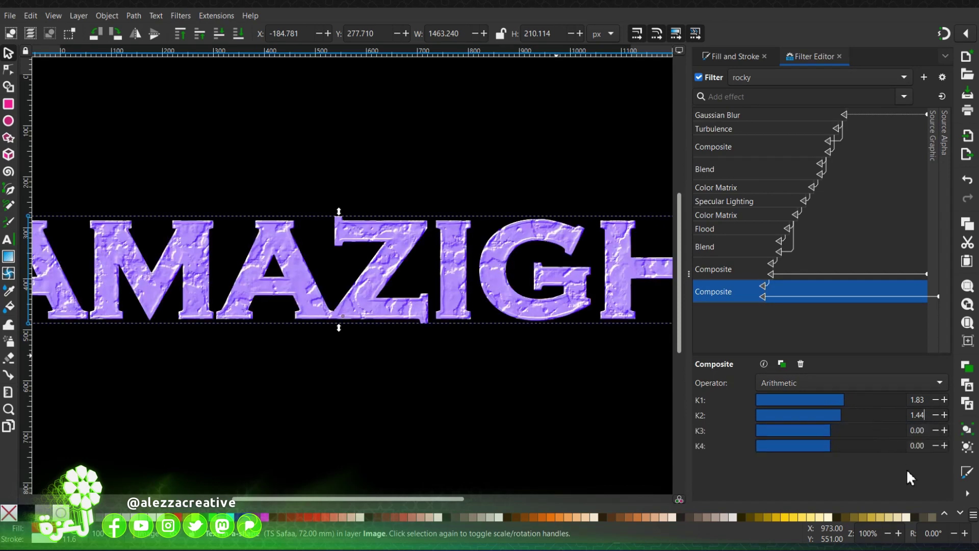
{"action": "double_click", "coordinate": [918, 430]}
{"action": "type", "text": "2.22"}
{"action": "key", "text": "Return"}
Replace the AMAZIGH lettering with INKFUN, then bring back the Filter Editor panel.
{"action": "left_click", "coordinate": [690, 278]}
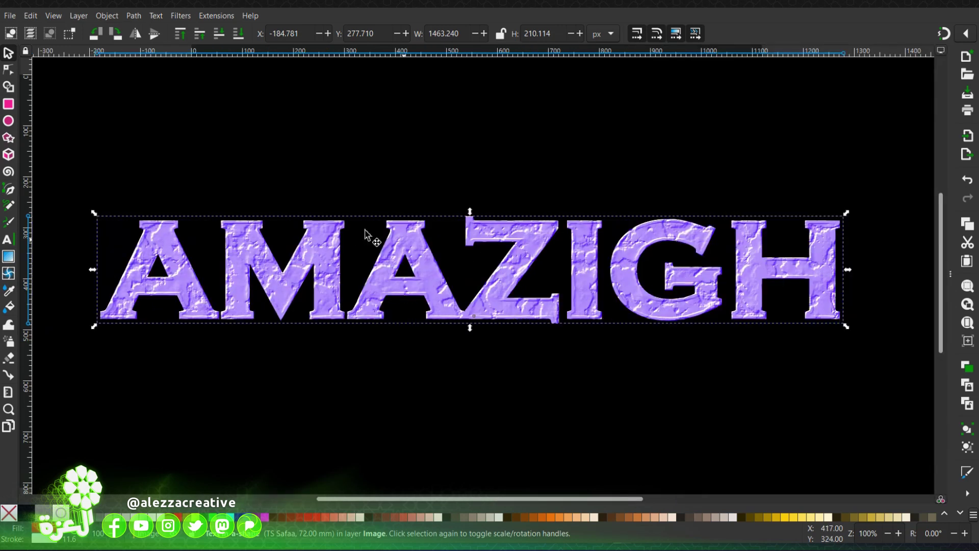
{"action": "left_click", "coordinate": [8, 239]}
{"action": "left_click", "coordinate": [422, 284]}
{"action": "key", "text": "ctrl+a"}
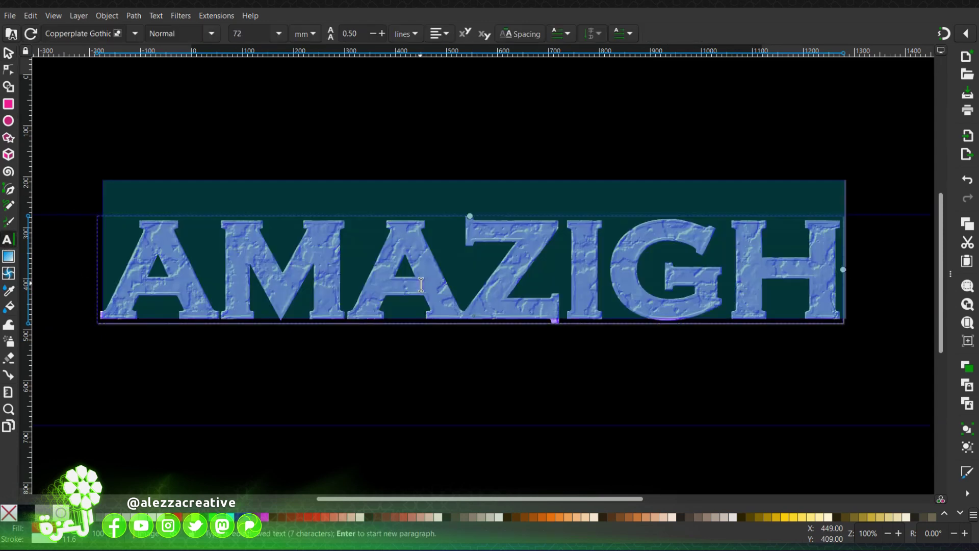
{"action": "type", "text": "I"}
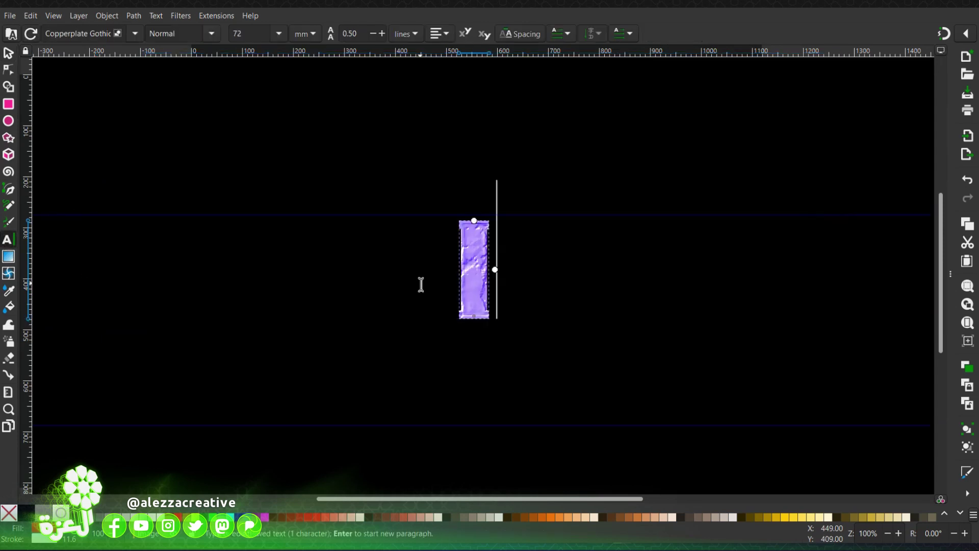
{"action": "type", "text": "NKFUN"}
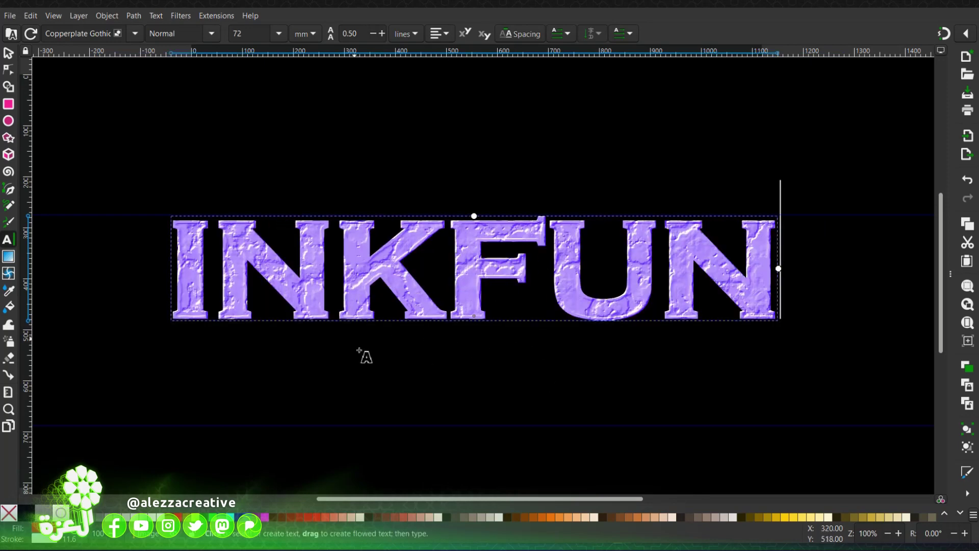
{"action": "left_click", "coordinate": [8, 53]}
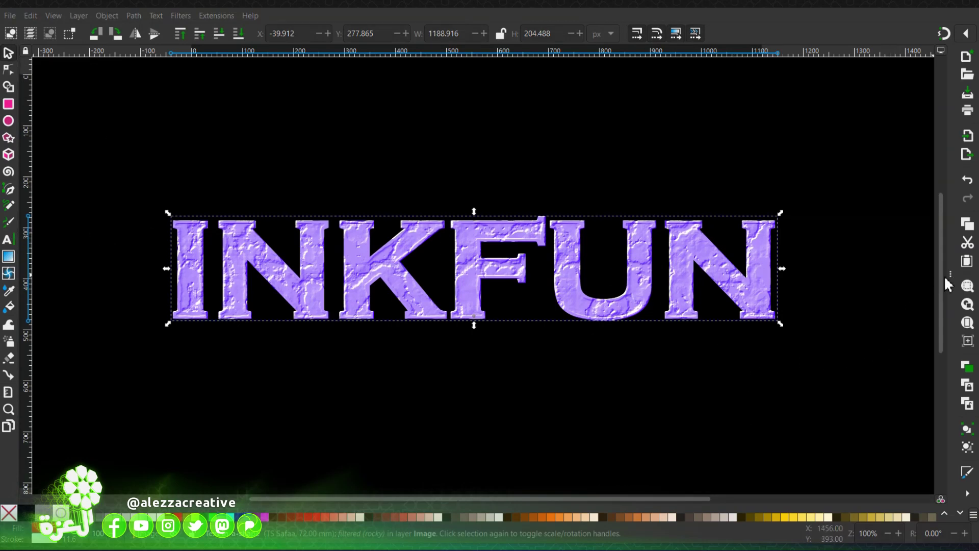
{"action": "left_click_drag", "start_coordinate": [926, 281], "coordinate": [733, 276]}
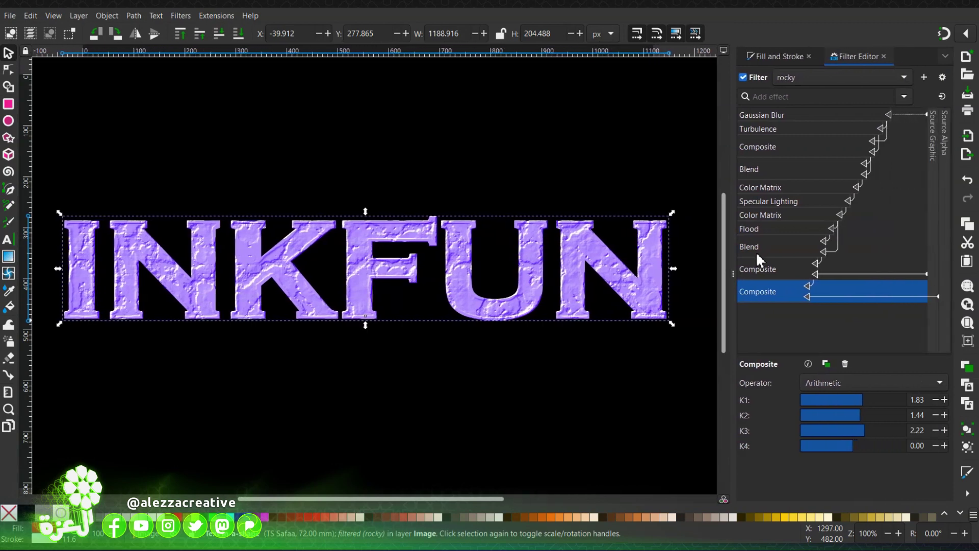
Change the Flood primitive's colour to a dark red (9d0000, lightness about 31).
{"action": "left_click", "coordinate": [780, 229]}
{"action": "left_click", "coordinate": [873, 383]}
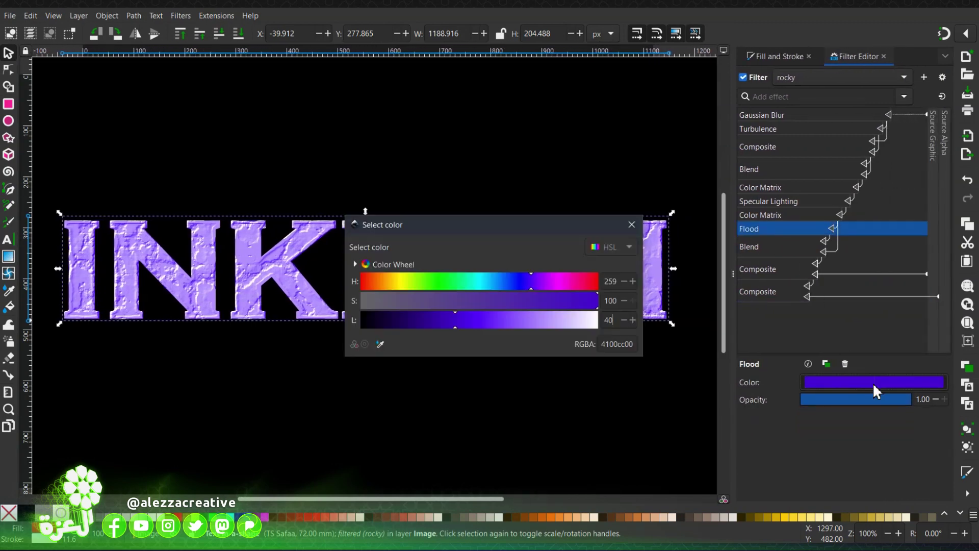
{"action": "left_click_drag", "start_coordinate": [571, 223], "coordinate": [691, 359]}
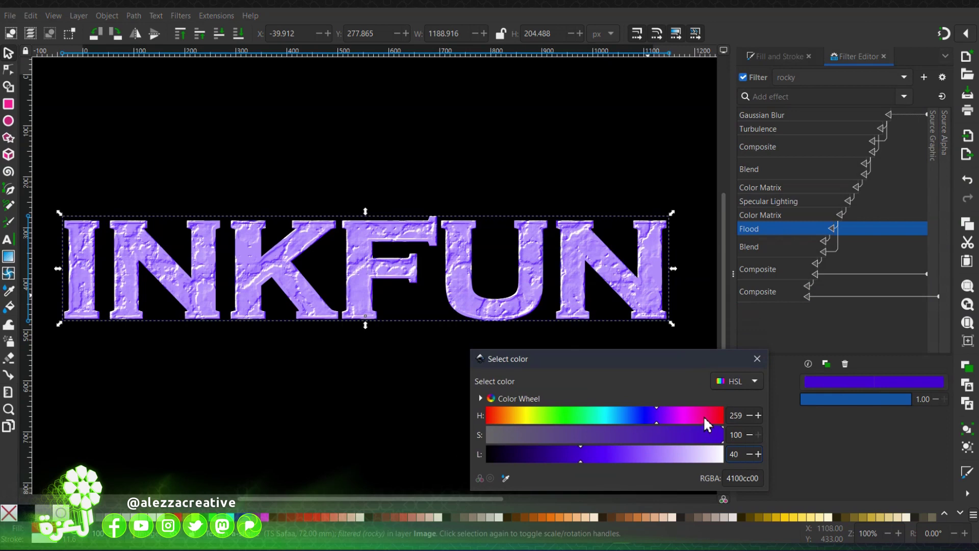
{"action": "left_click", "coordinate": [713, 415]}
{"action": "left_click_drag", "start_coordinate": [718, 419], "coordinate": [724, 420]}
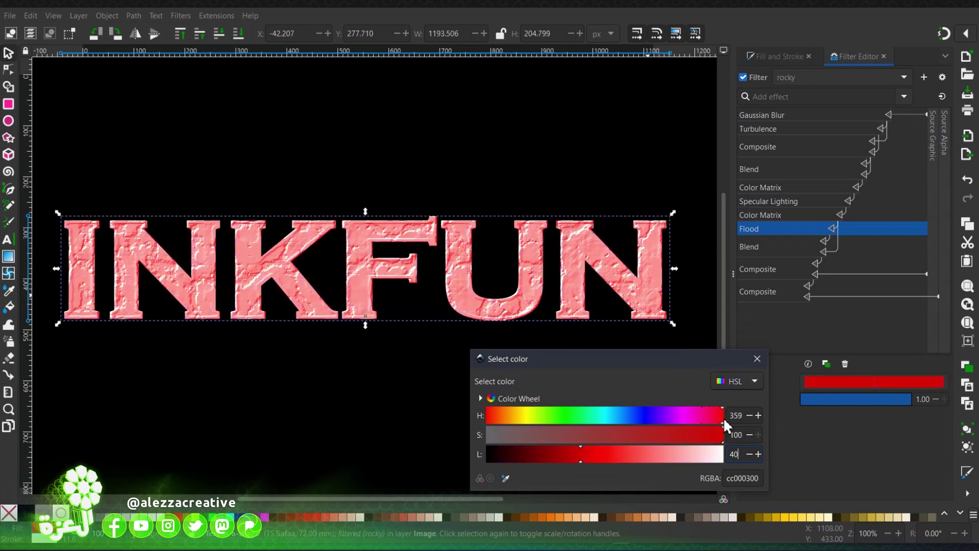
{"action": "mouse_move", "coordinate": [601, 452]}
{"action": "left_mouse_down"}
{"action": "mouse_move", "coordinate": [628, 454]}
{"action": "mouse_move", "coordinate": [574, 451]}
{"action": "mouse_move", "coordinate": [590, 458]}
{"action": "left_mouse_up"}
{"action": "left_click_drag", "start_coordinate": [707, 415], "coordinate": [602, 409]}
{"action": "left_click_drag", "start_coordinate": [572, 458], "coordinate": [528, 452]}
{"action": "left_click_drag", "start_coordinate": [602, 414], "coordinate": [488, 412]}
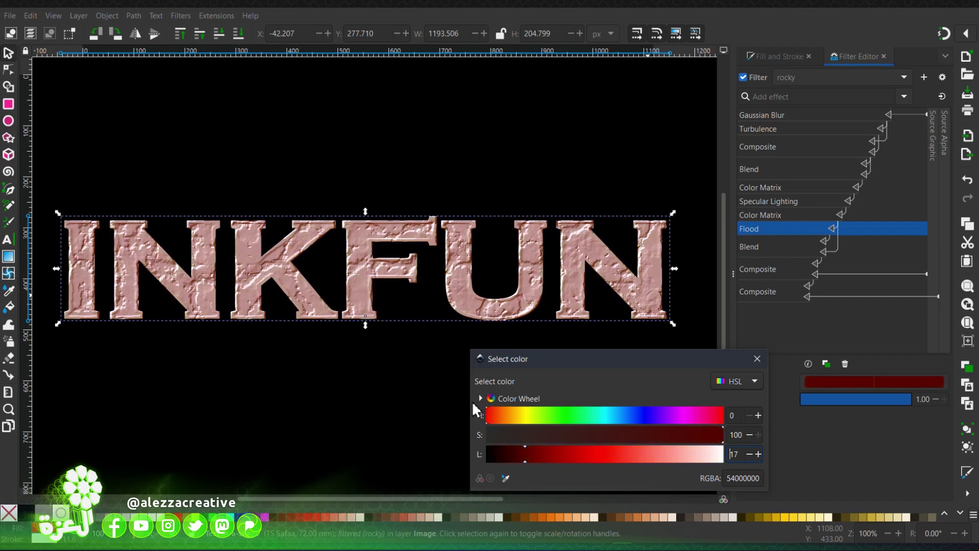
{"action": "left_click", "coordinate": [560, 458]}
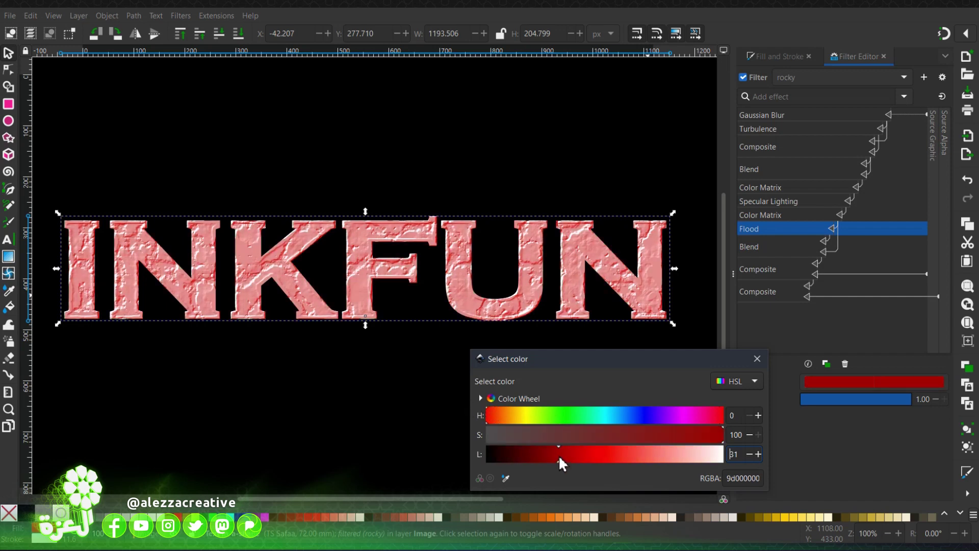